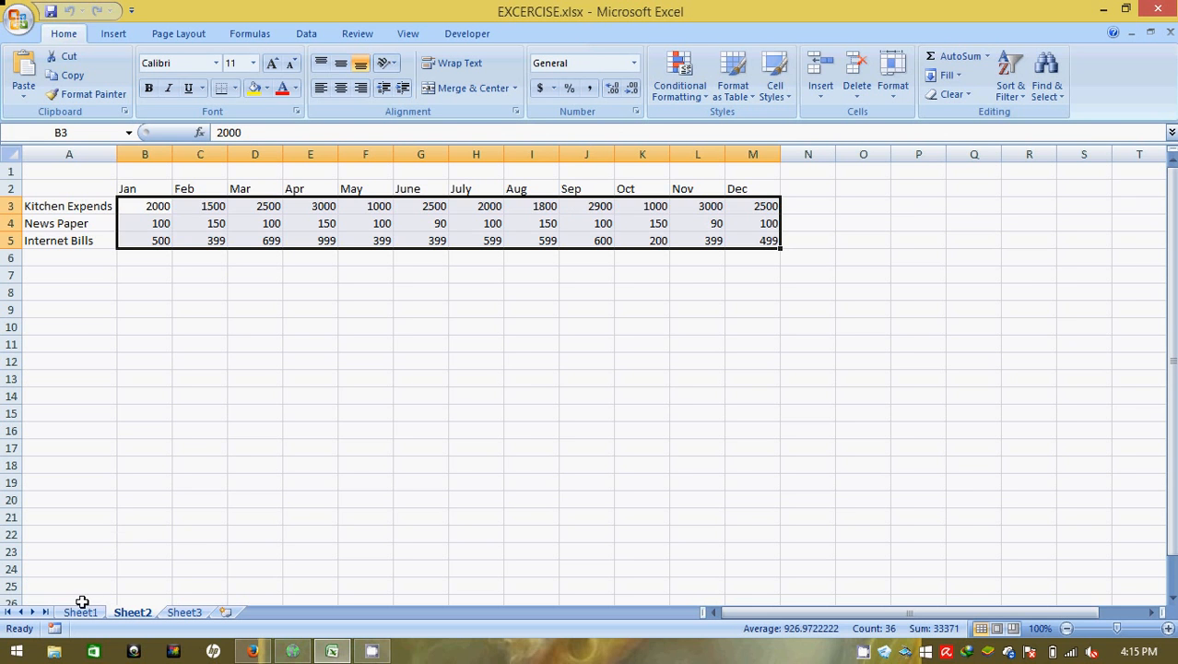
Step: Leave the EXCERCISE workbook and open the corr.xlsx workbook from the desktop
{"action": "left_click", "coordinate": [81, 613]}
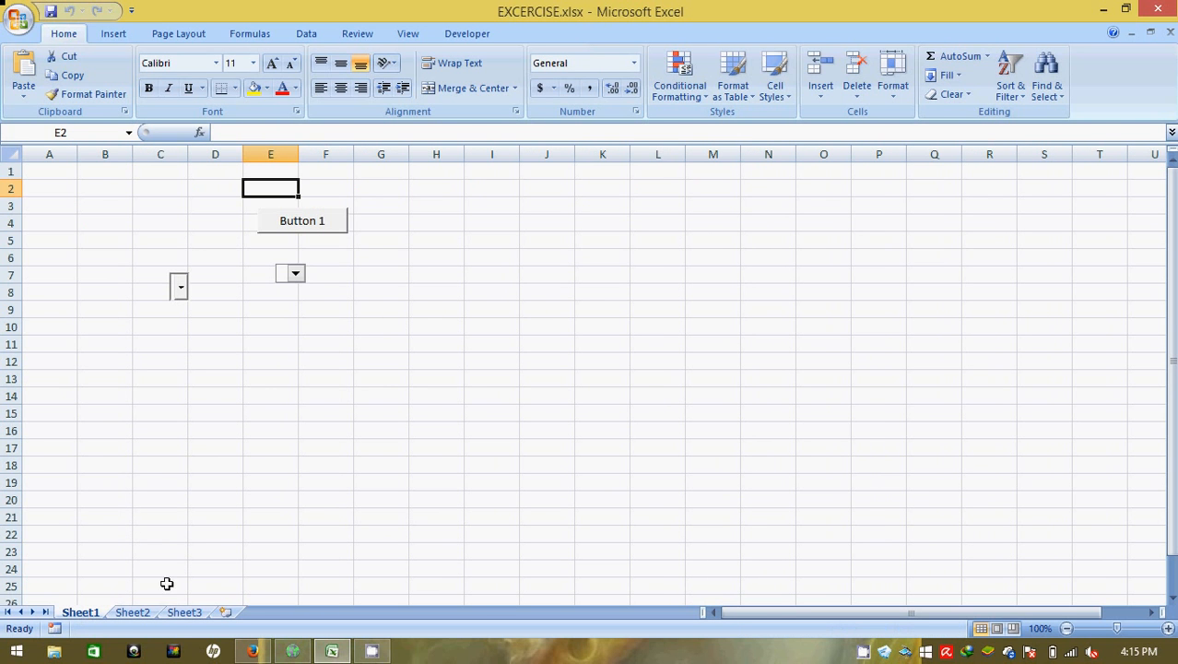
{"action": "left_click", "coordinate": [1107, 11]}
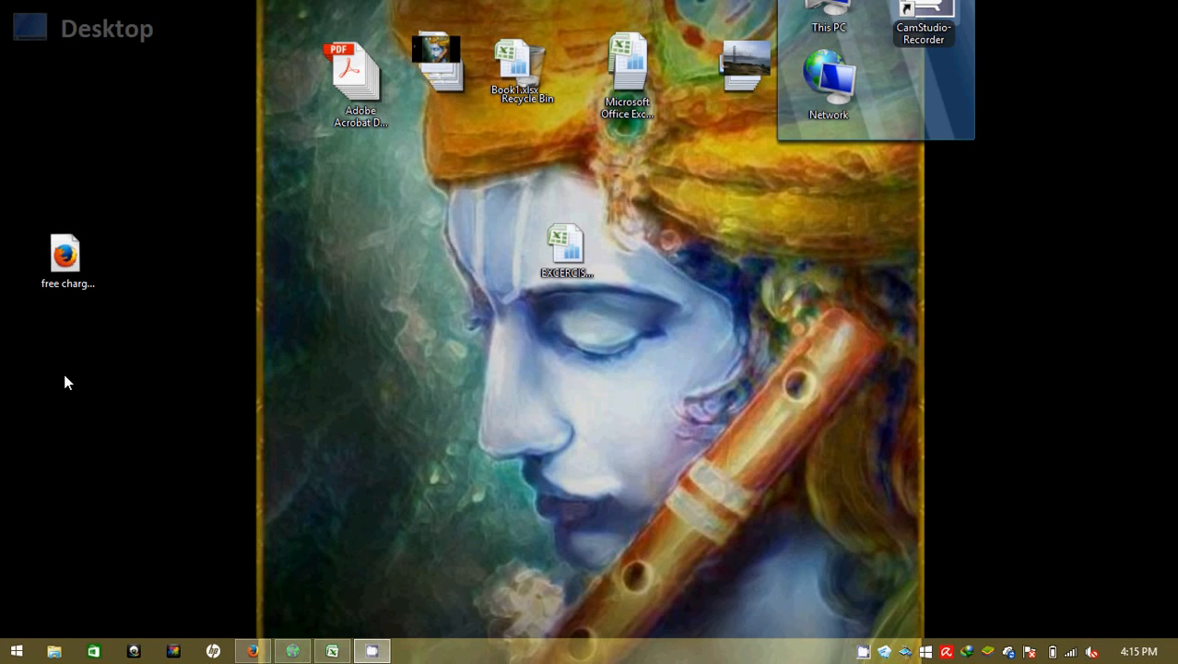
{"action": "double_click", "coordinate": [1, 376]}
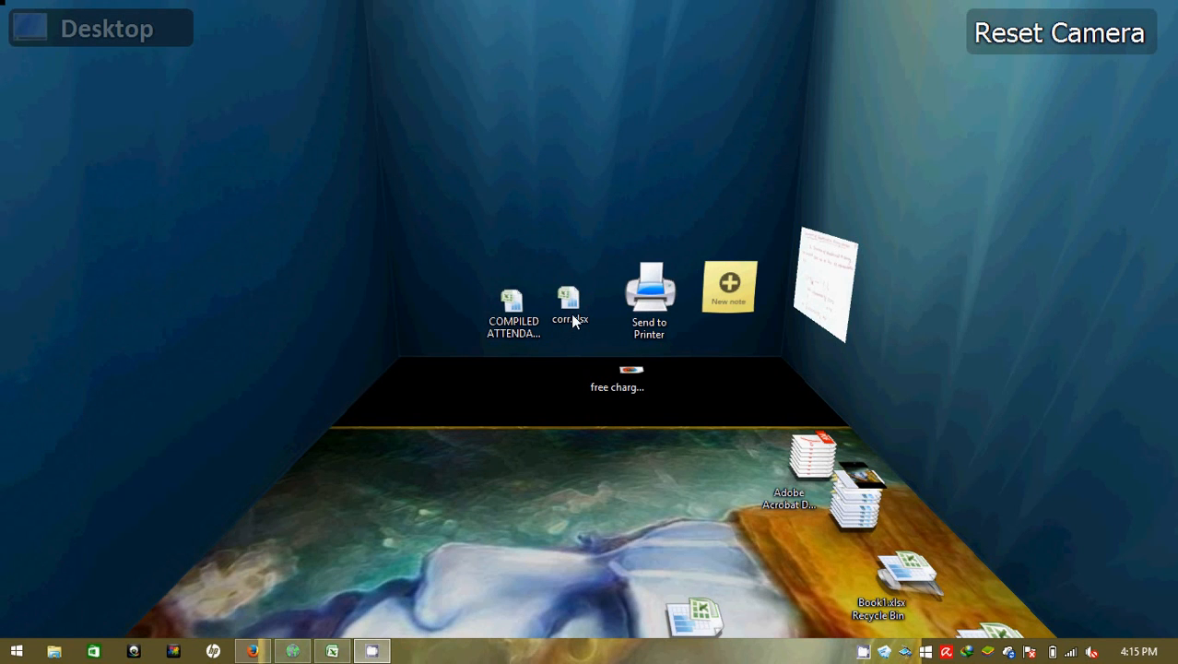
{"action": "double_click", "coordinate": [571, 318]}
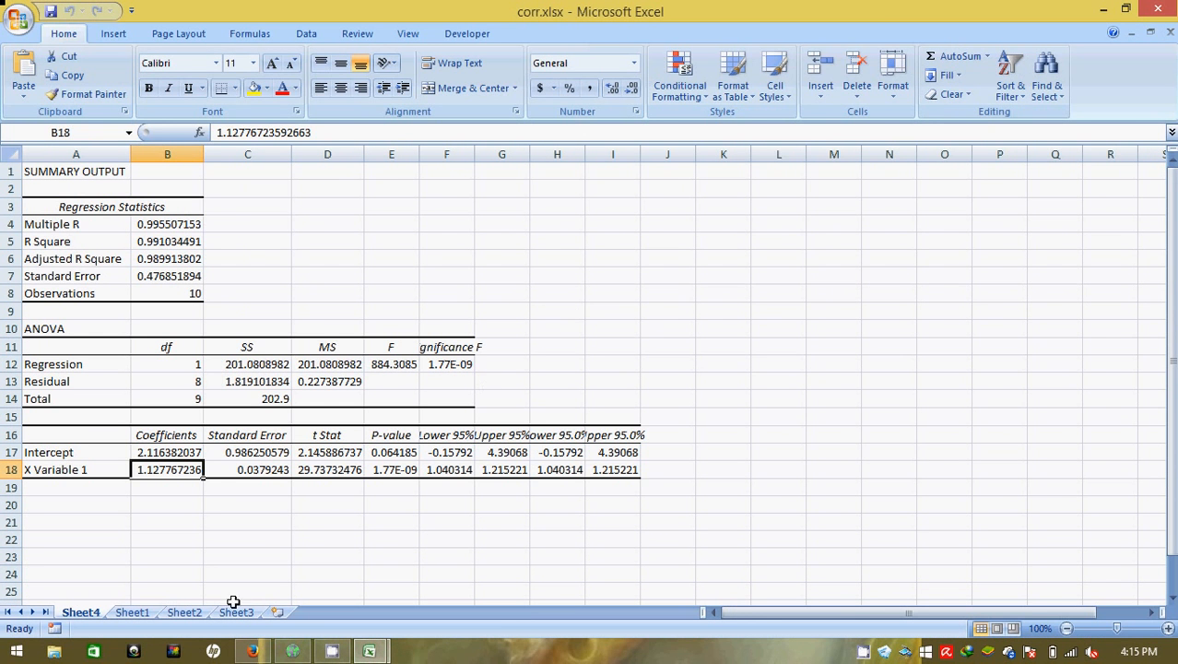
Step: Look through the sheets of corr.xlsx and return to Sheet1 with the husband and wife ages
{"action": "left_click", "coordinate": [134, 616]}
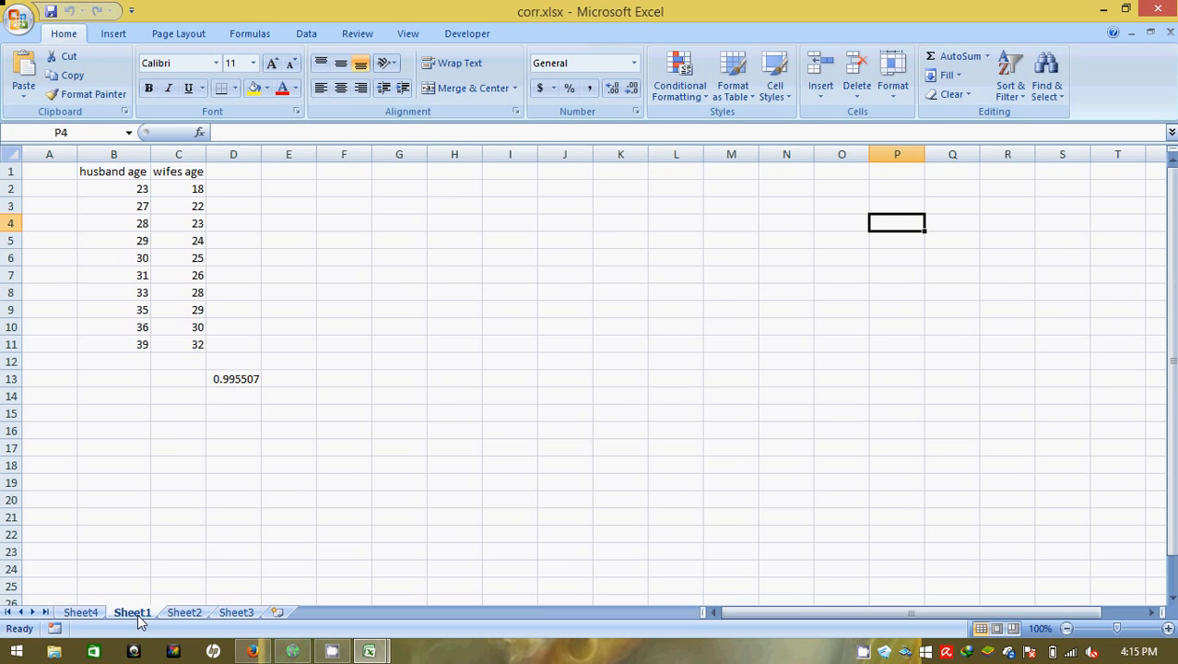
{"action": "left_click", "coordinate": [185, 614]}
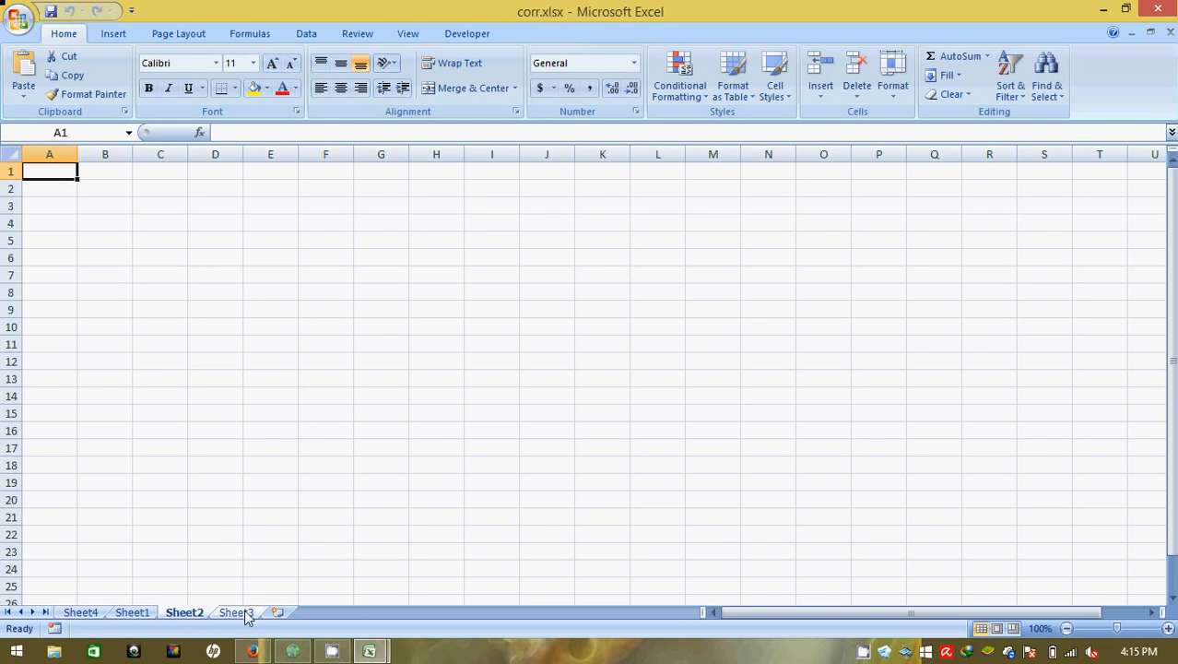
{"action": "left_click", "coordinate": [236, 613]}
{"action": "left_click", "coordinate": [152, 613]}
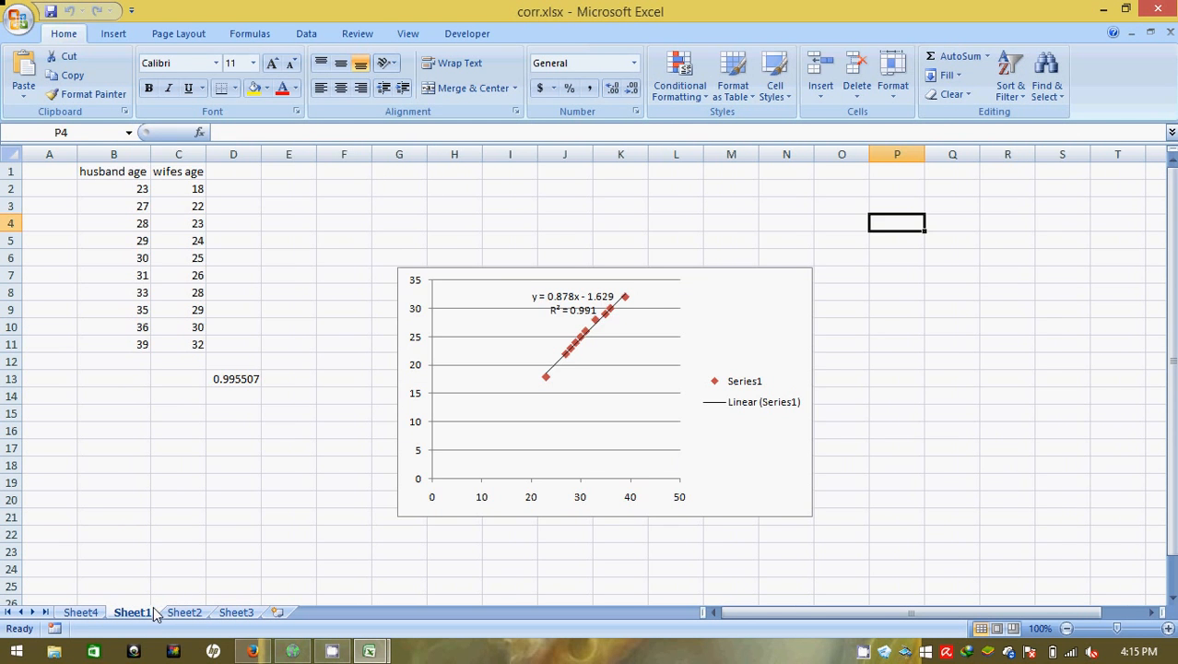
Step: Delete the existing scatter chart from Sheet1 and clear the correlation formula in cell D13
{"action": "left_click", "coordinate": [577, 270]}
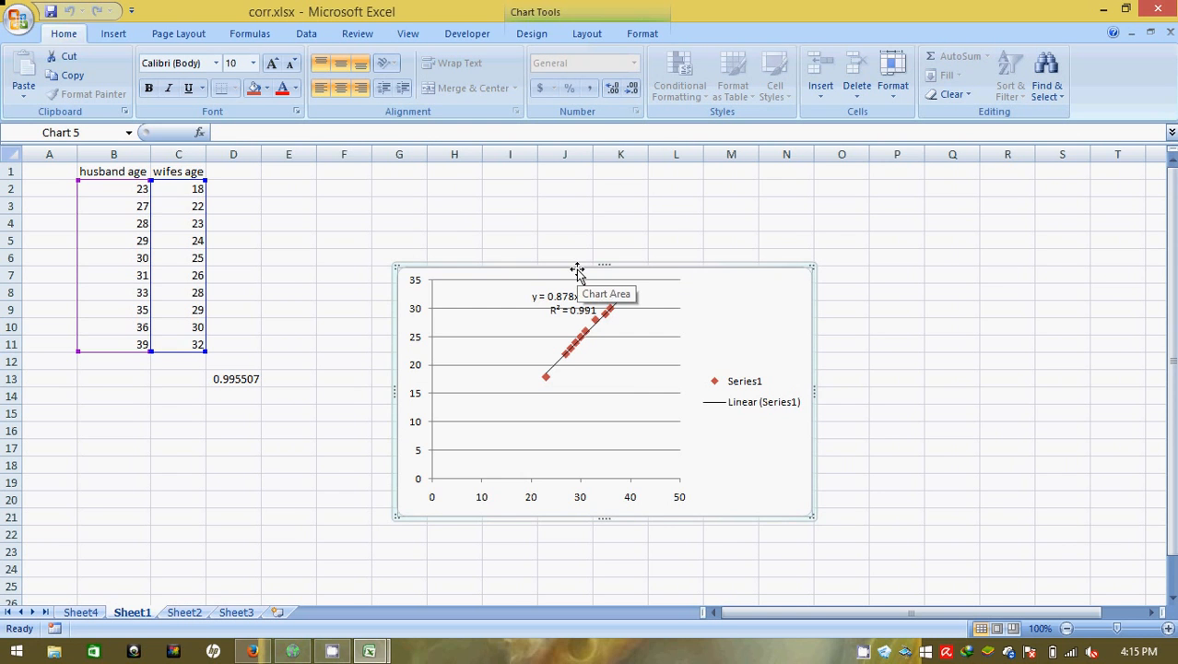
{"action": "key", "text": "Delete"}
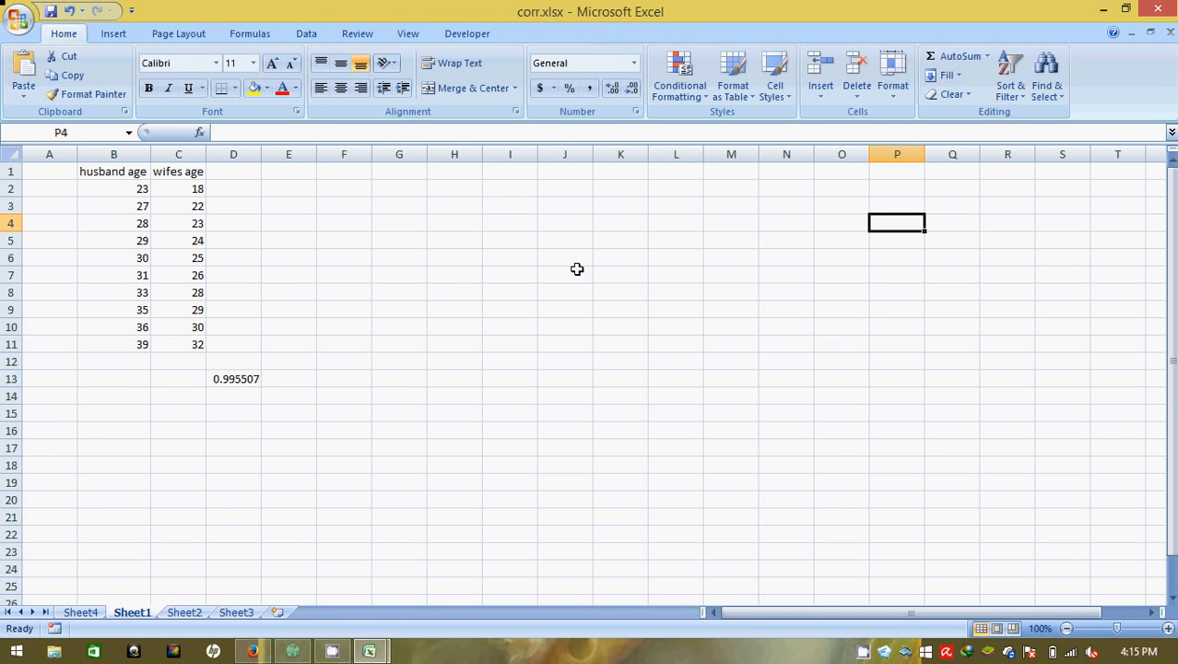
{"action": "left_click", "coordinate": [224, 379]}
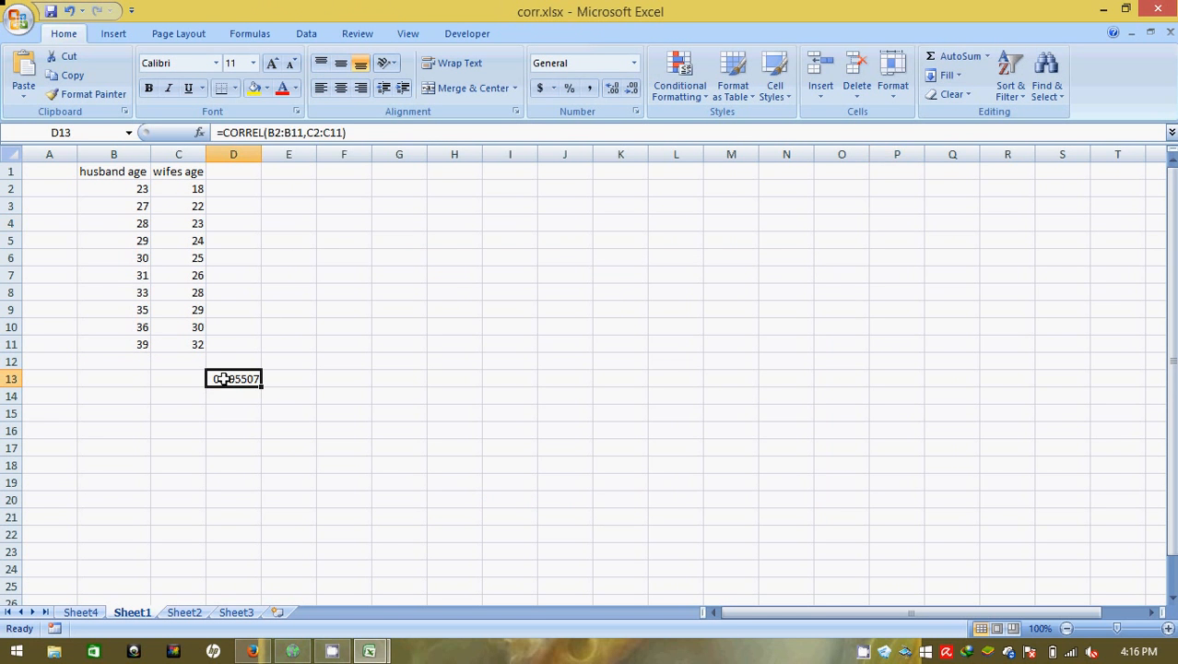
{"action": "key", "text": "Delete"}
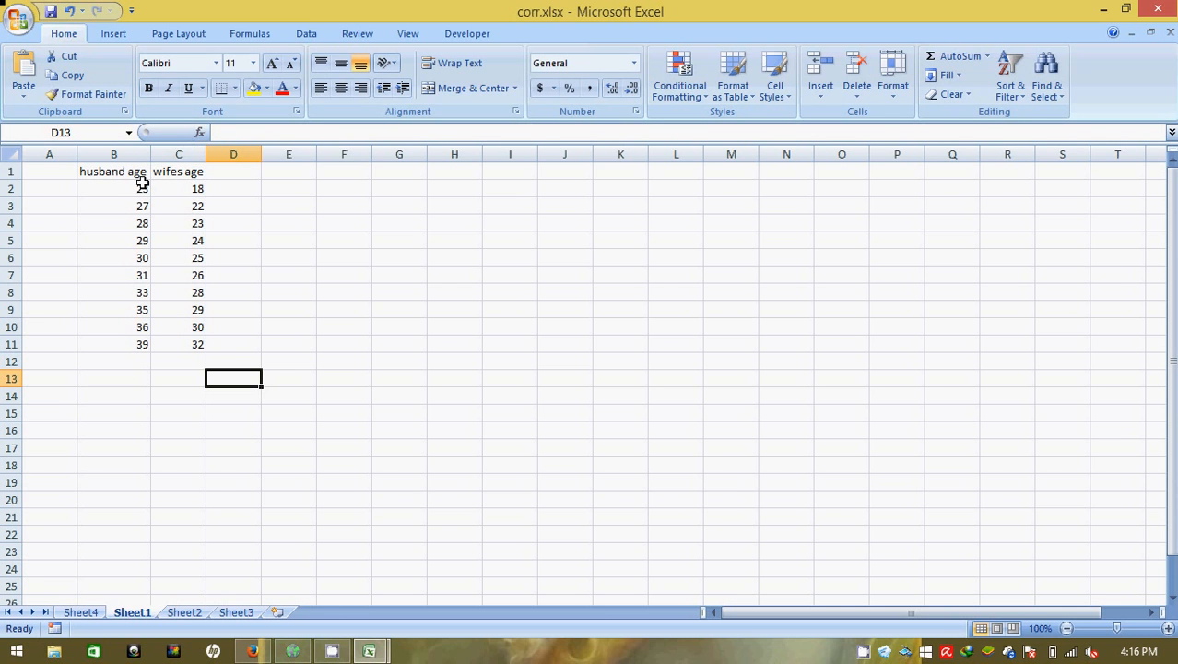
Step: Insert a markers-only scatter chart from the husband and wife ages in B2:C11
{"action": "left_click", "coordinate": [114, 34]}
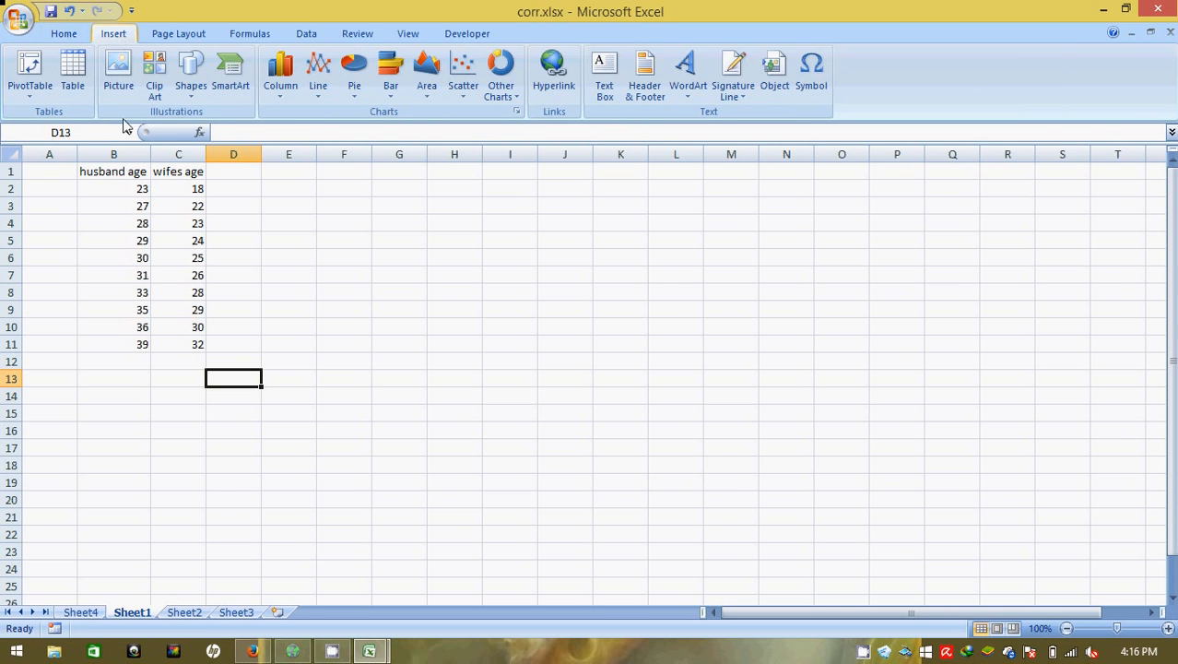
{"action": "left_click", "coordinate": [118, 192]}
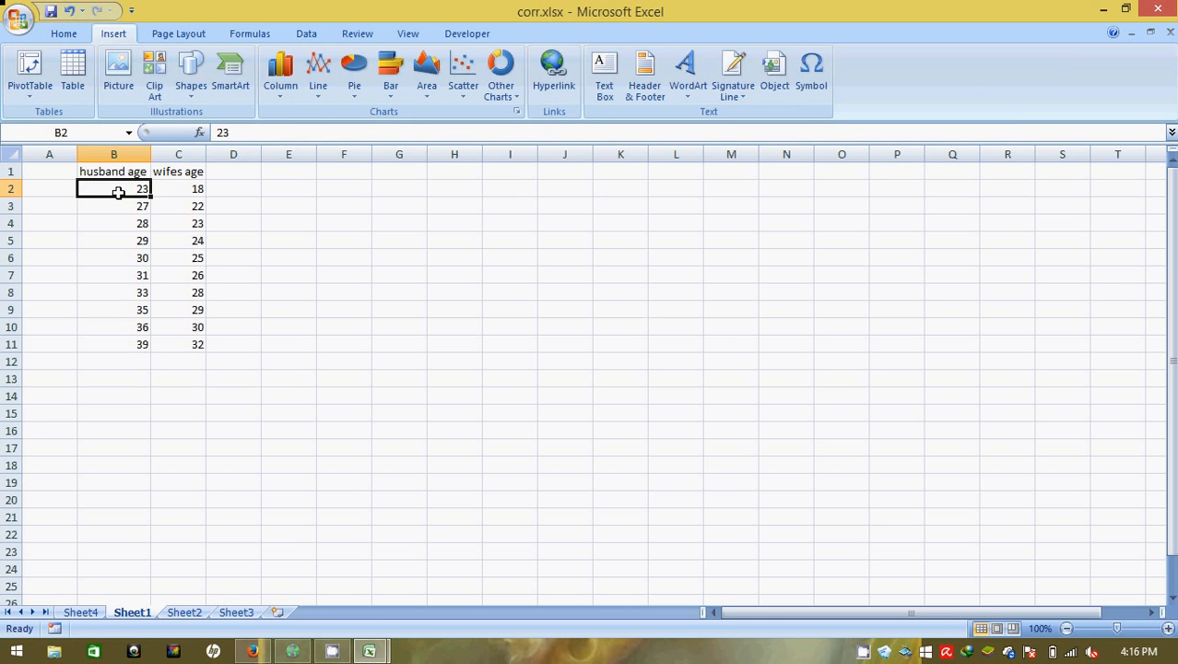
{"action": "key", "text": "shift+Right"}
{"action": "key", "text": "shift+Down"}
{"action": "key", "text": "shift+Down"}
{"action": "key", "text": "shift+Down"}
{"action": "key", "text": "shift+Down"}
{"action": "key", "text": "shift+Down"}
{"action": "key", "text": "shift+Down"}
{"action": "key", "text": "shift+Down"}
{"action": "key", "text": "shift+Down"}
{"action": "key", "text": "shift+Down"}
{"action": "key", "text": "shift+Down"}
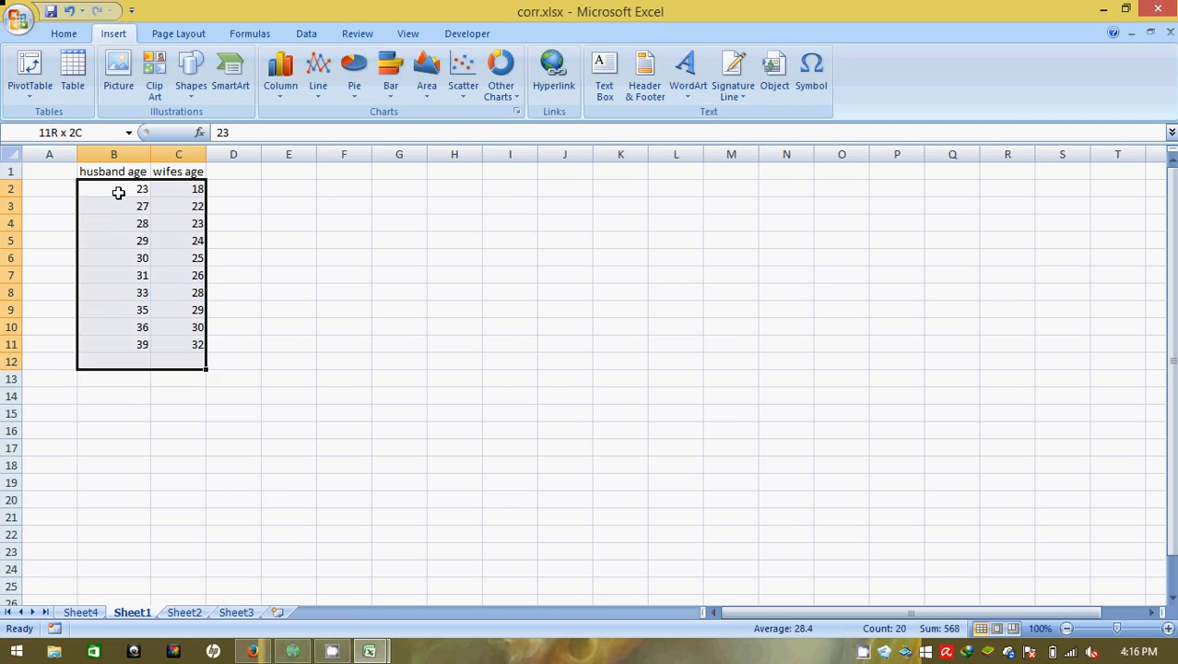
{"action": "key", "text": "shift+Up"}
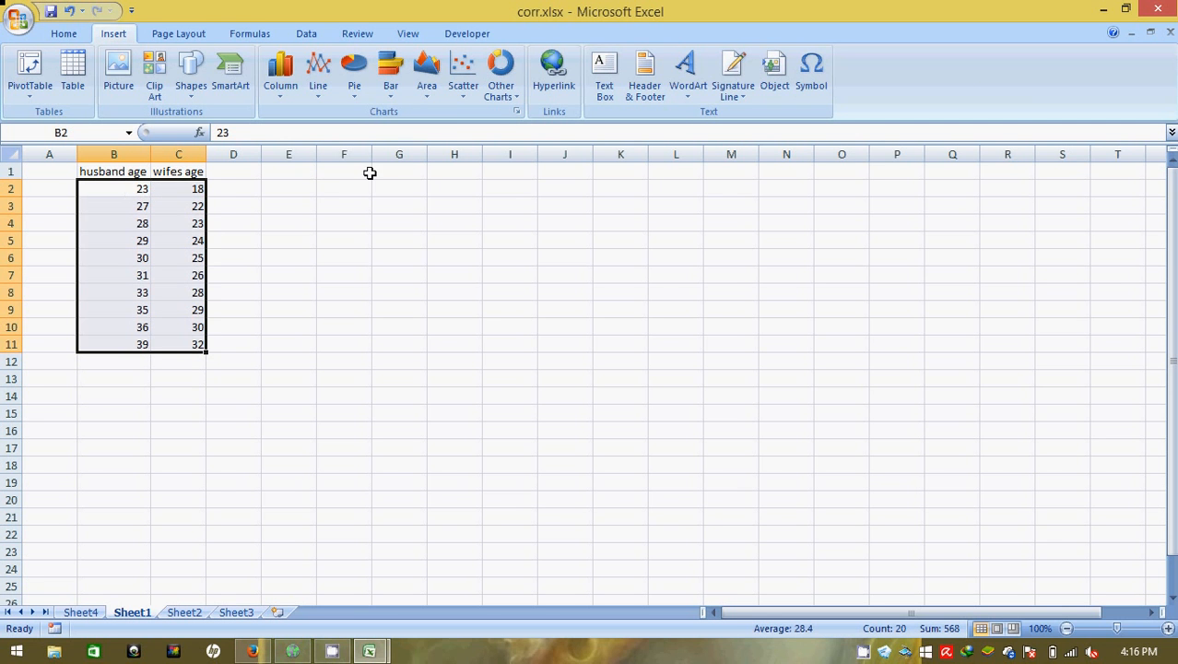
{"action": "left_click", "coordinate": [495, 99]}
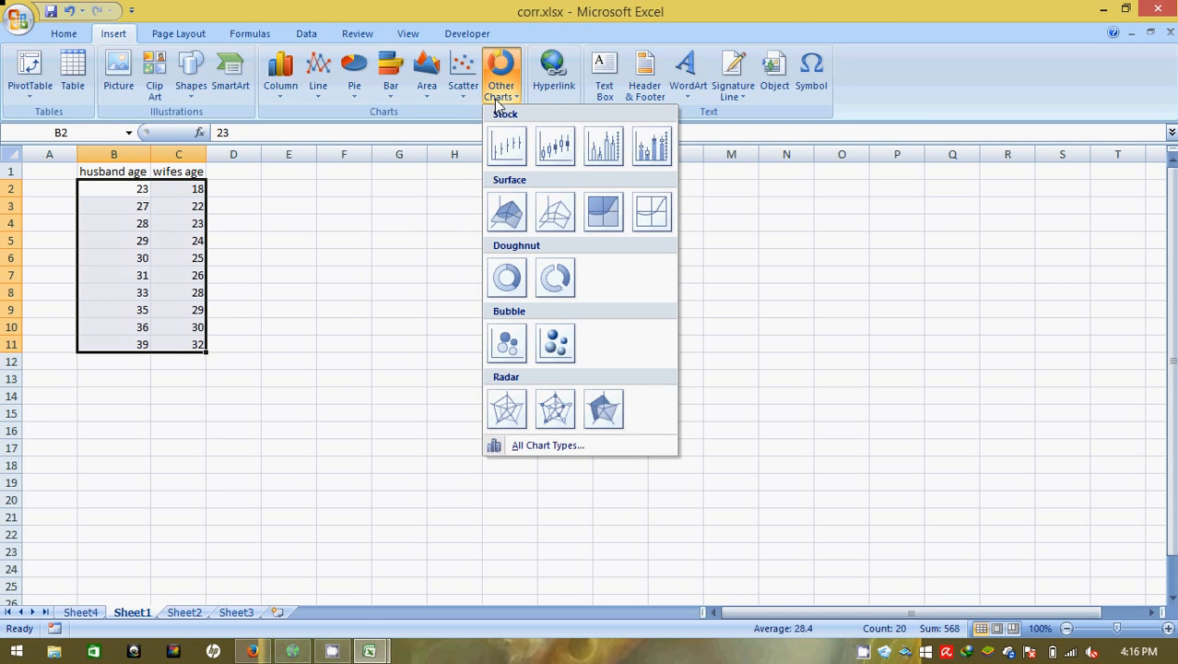
{"action": "left_click", "coordinate": [464, 97]}
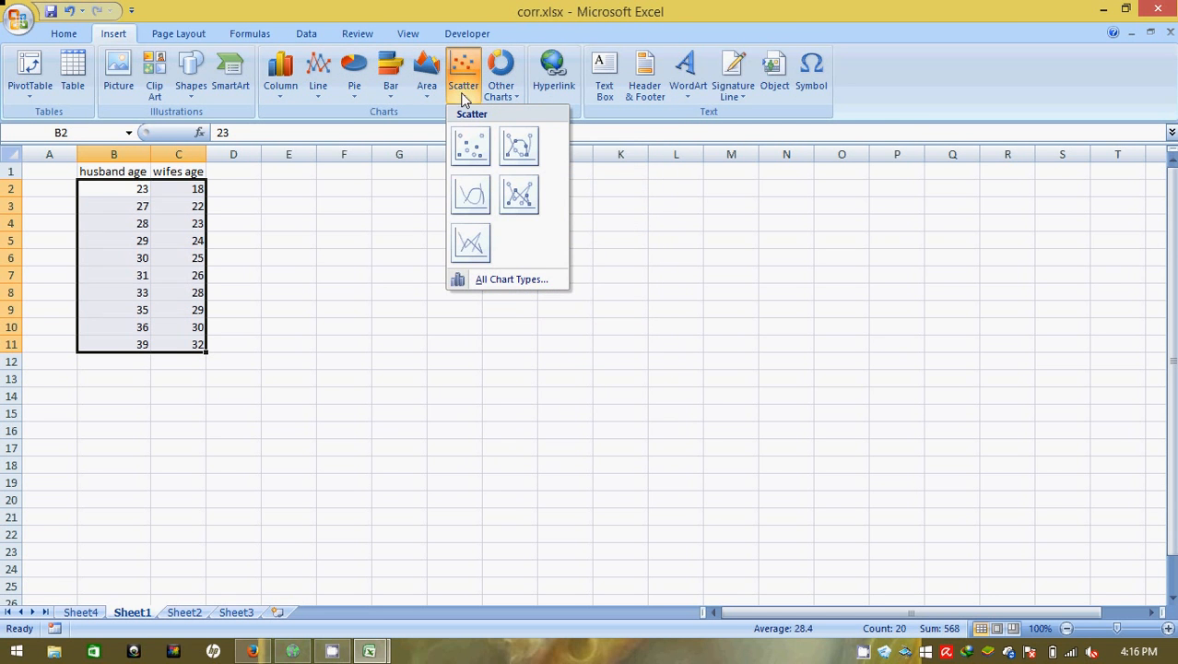
{"action": "left_click", "coordinate": [470, 145]}
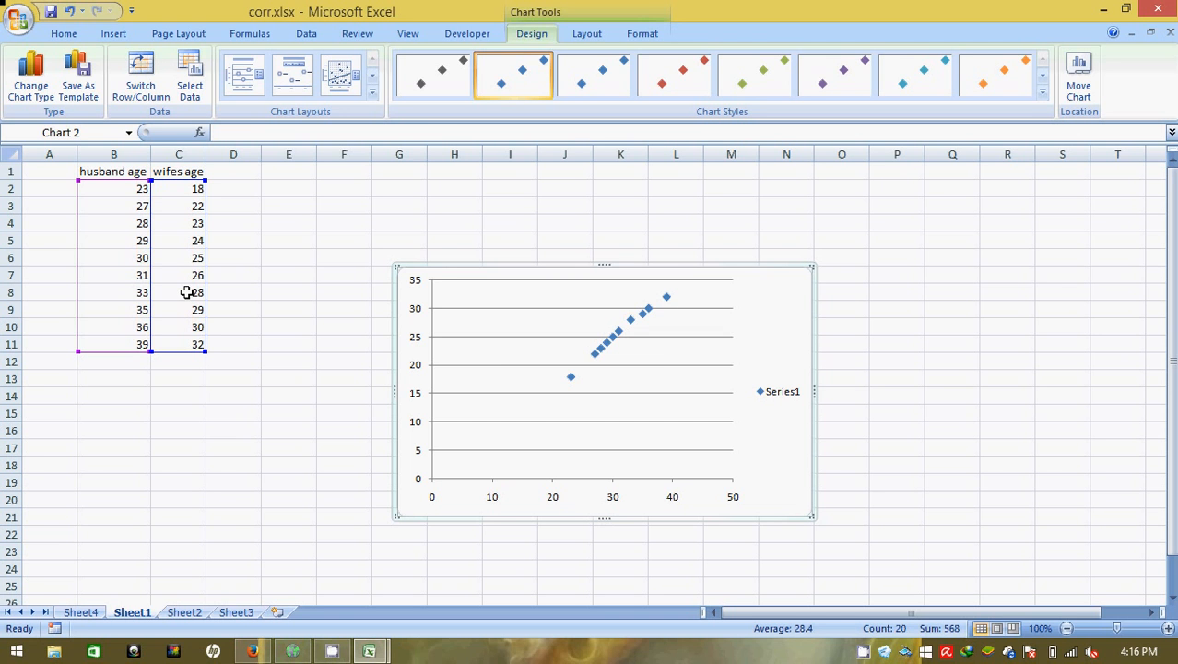
Step: Apply the red chart style from the third row of the style gallery to the scatter chart
{"action": "left_click", "coordinate": [571, 379]}
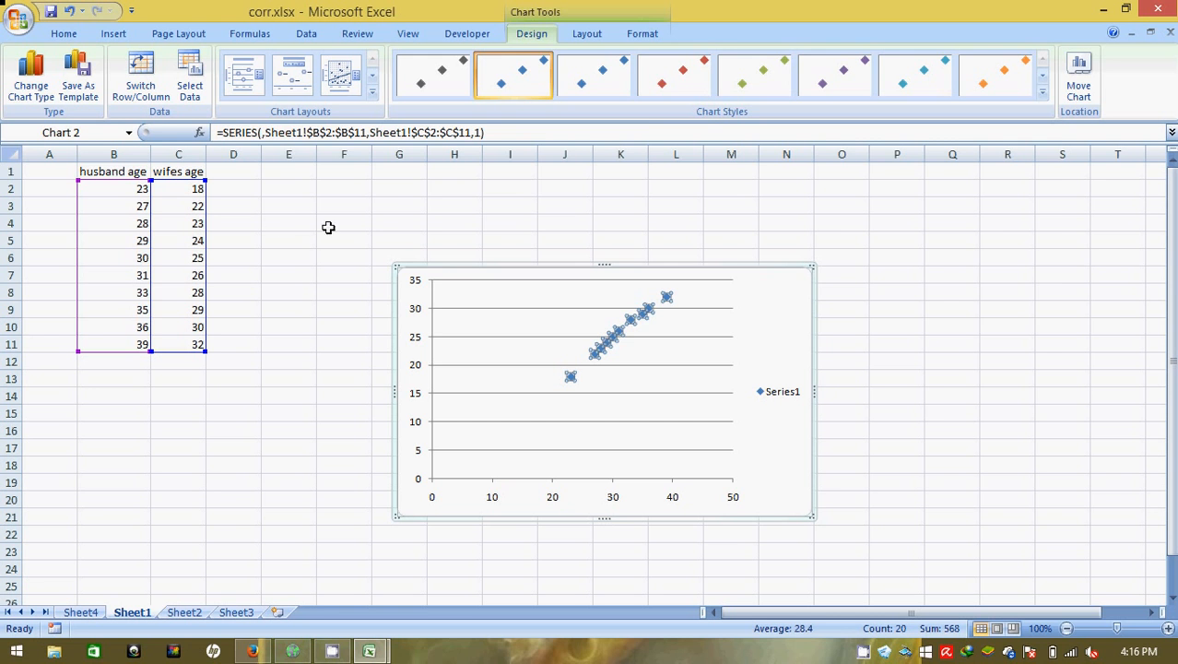
{"action": "left_click", "coordinate": [1043, 96]}
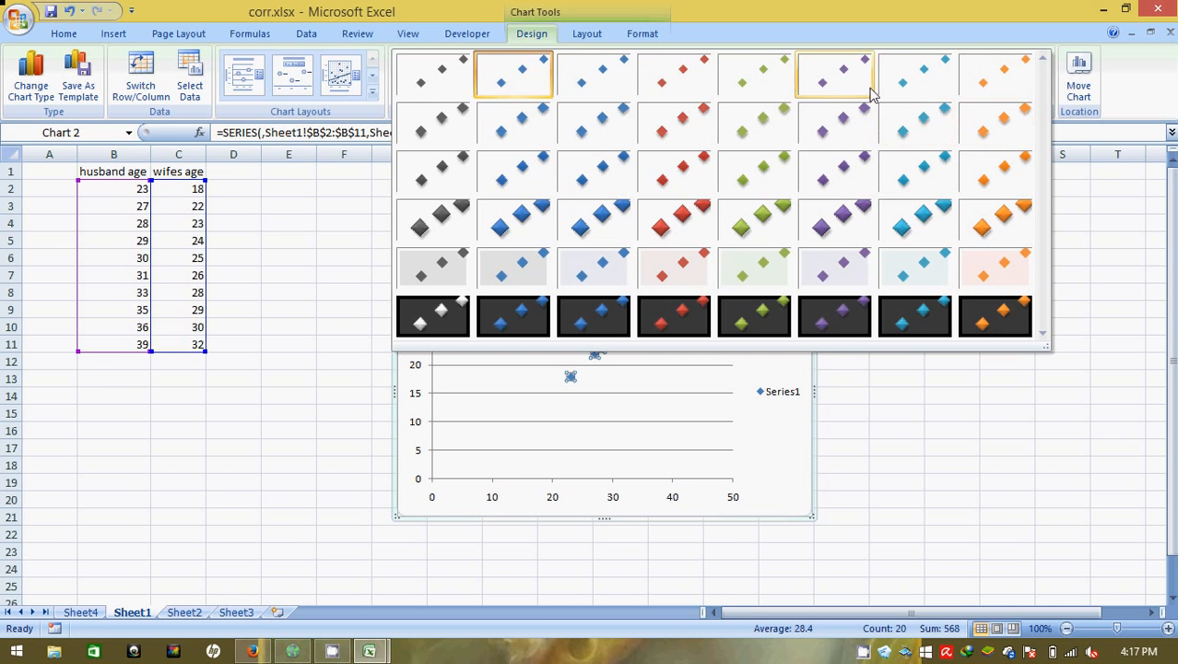
{"action": "left_click", "coordinate": [678, 168]}
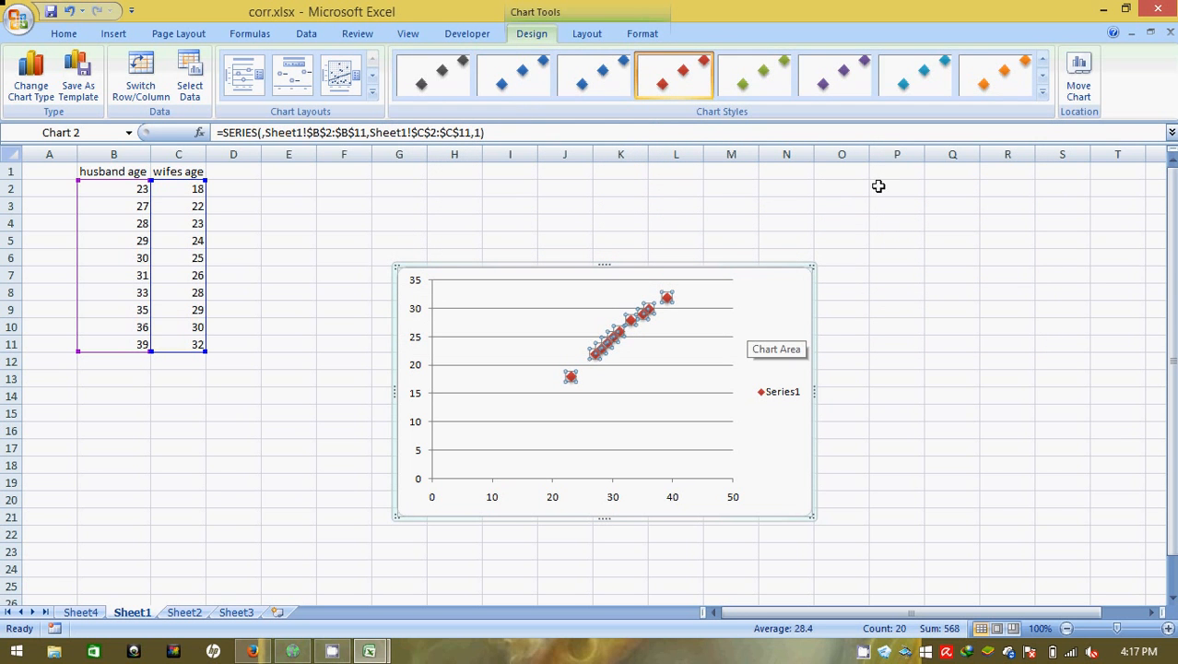
{"action": "left_click", "coordinate": [1043, 93]}
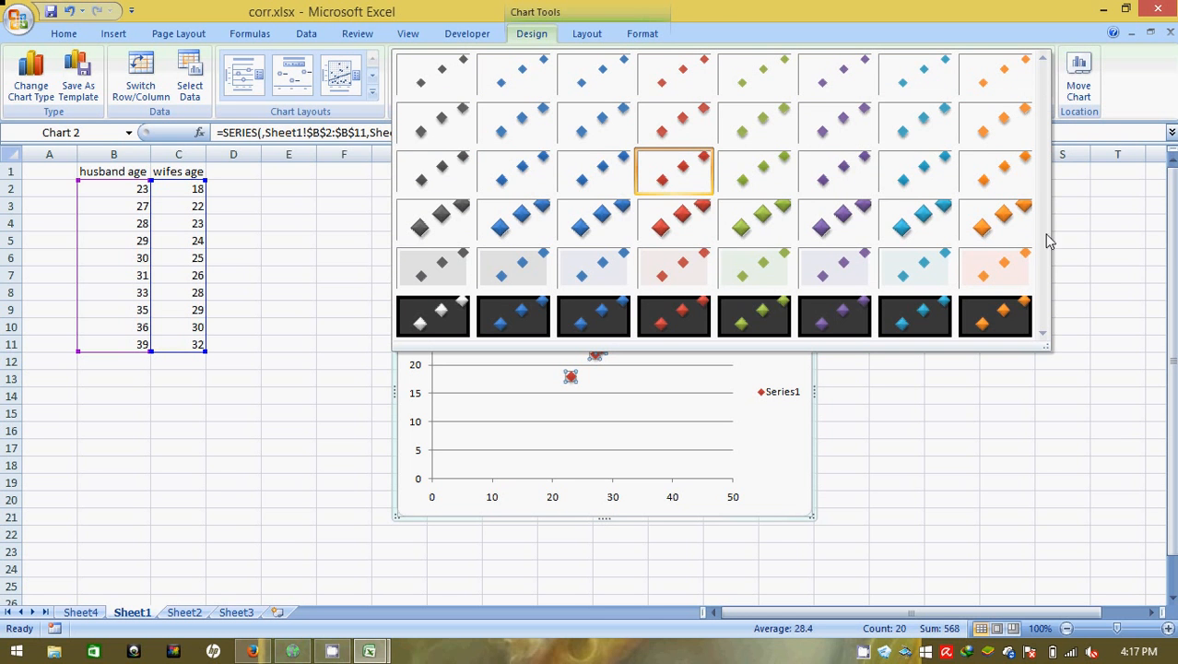
{"action": "left_click", "coordinate": [1089, 295]}
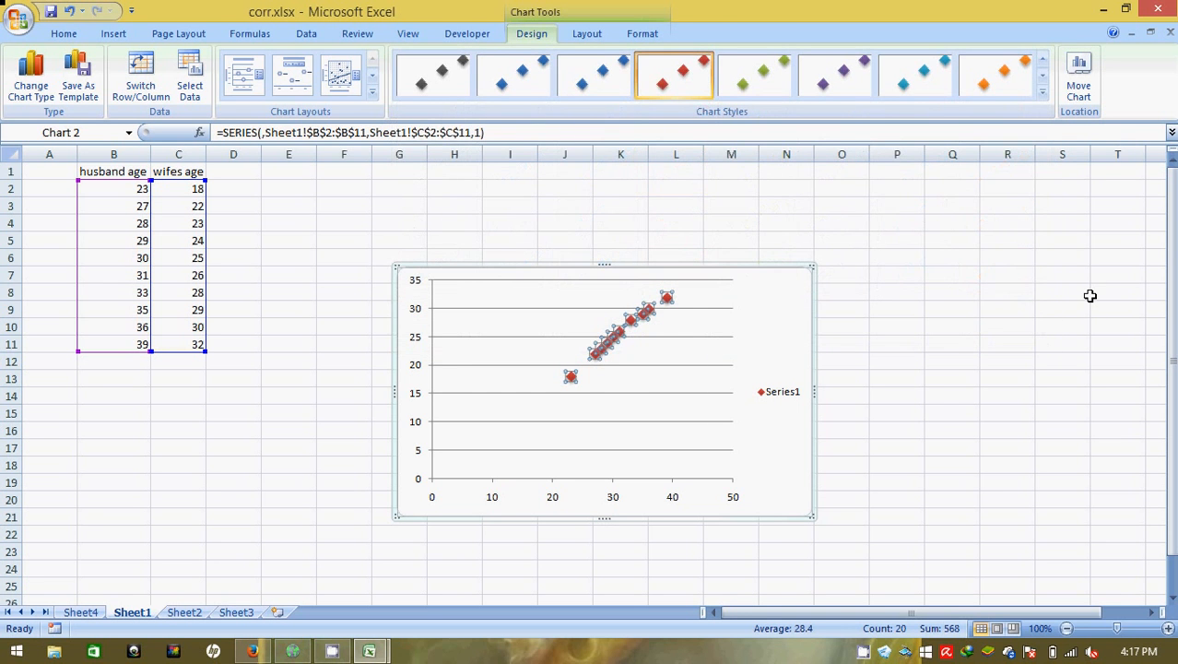
Step: Add a linear trendline to the data series, displaying its equation and R-squared value on the chart
{"action": "right_click", "coordinate": [572, 380]}
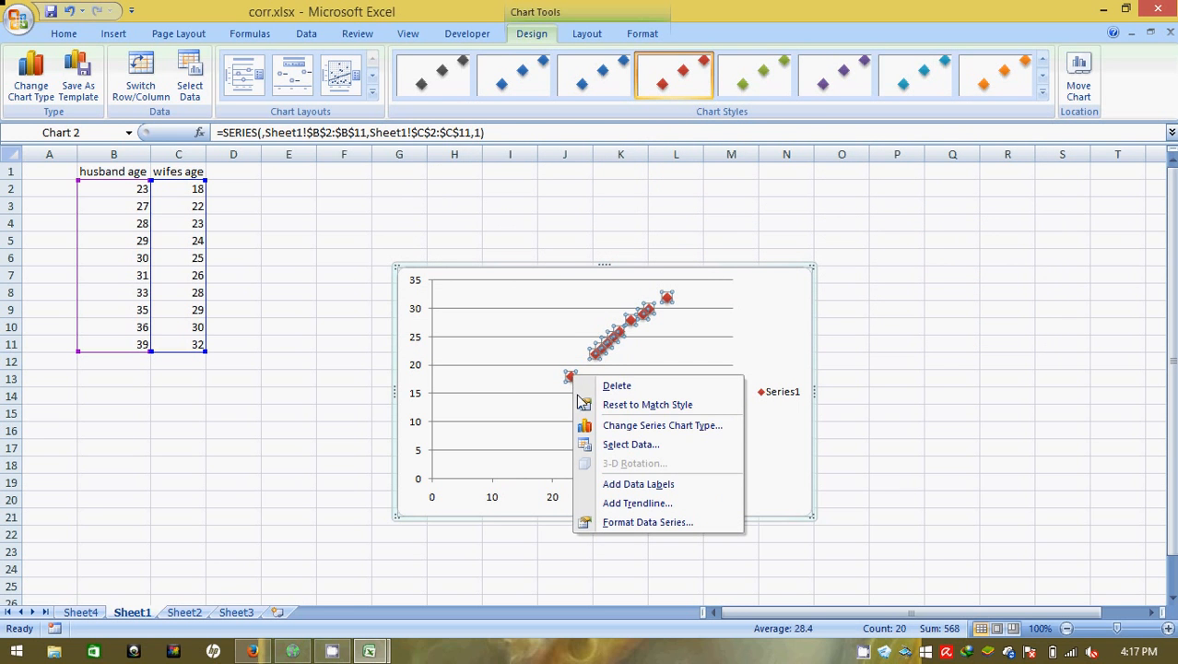
{"action": "left_click", "coordinate": [620, 507]}
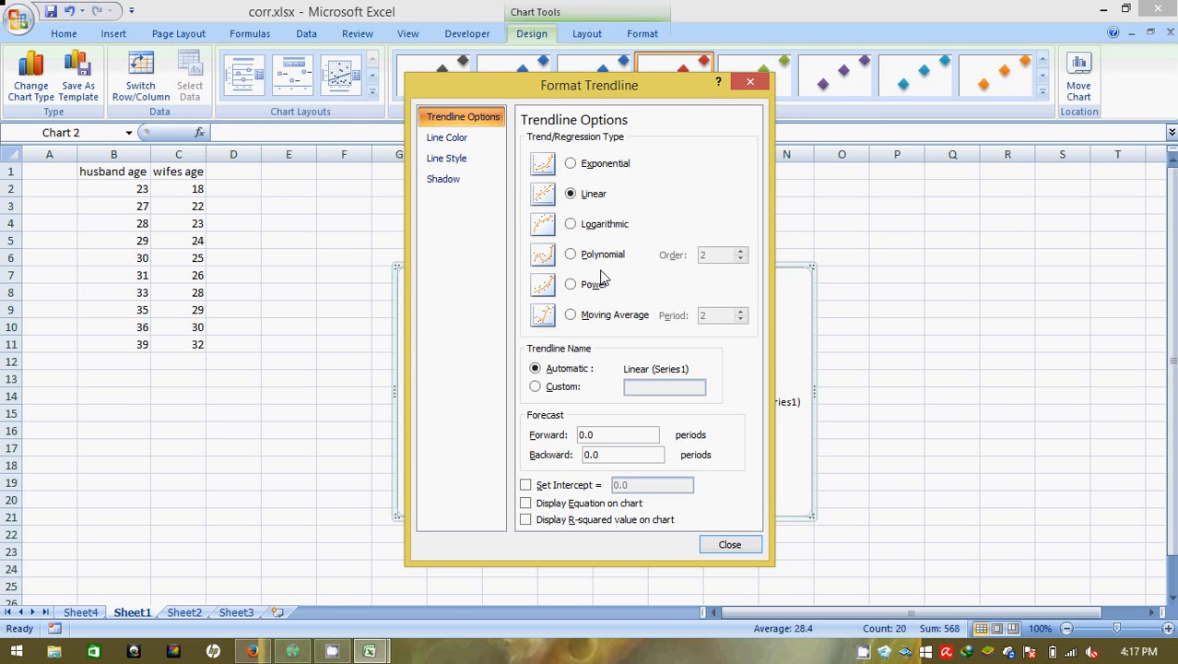
{"action": "left_click", "coordinate": [576, 195]}
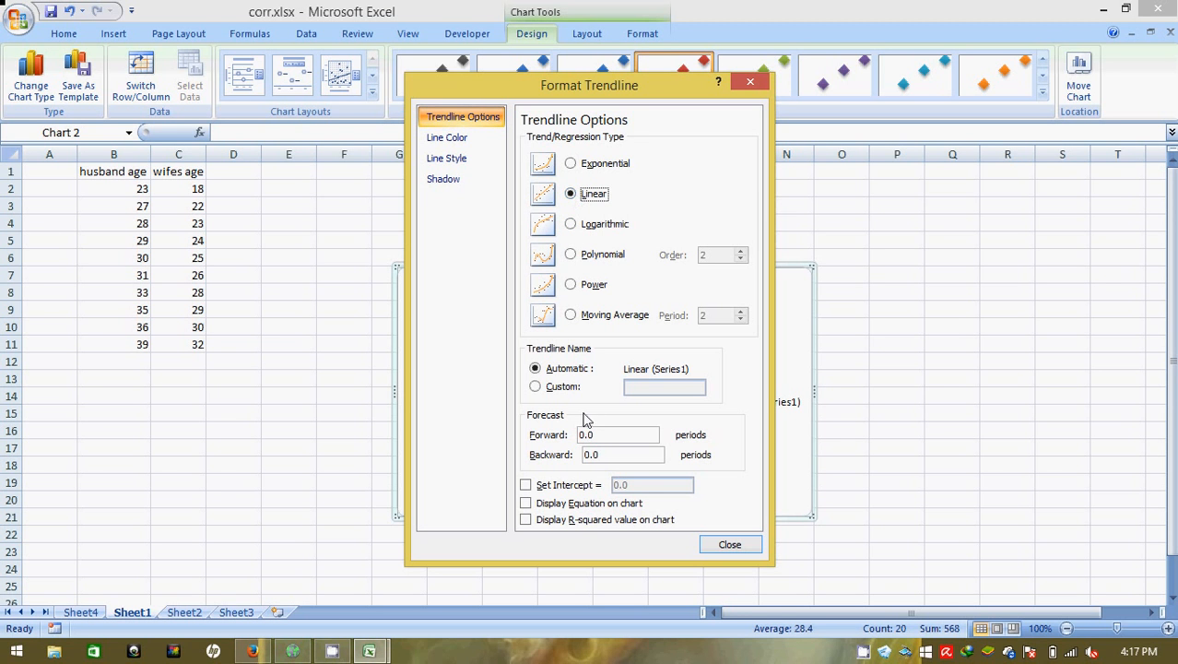
{"action": "left_click", "coordinate": [528, 506]}
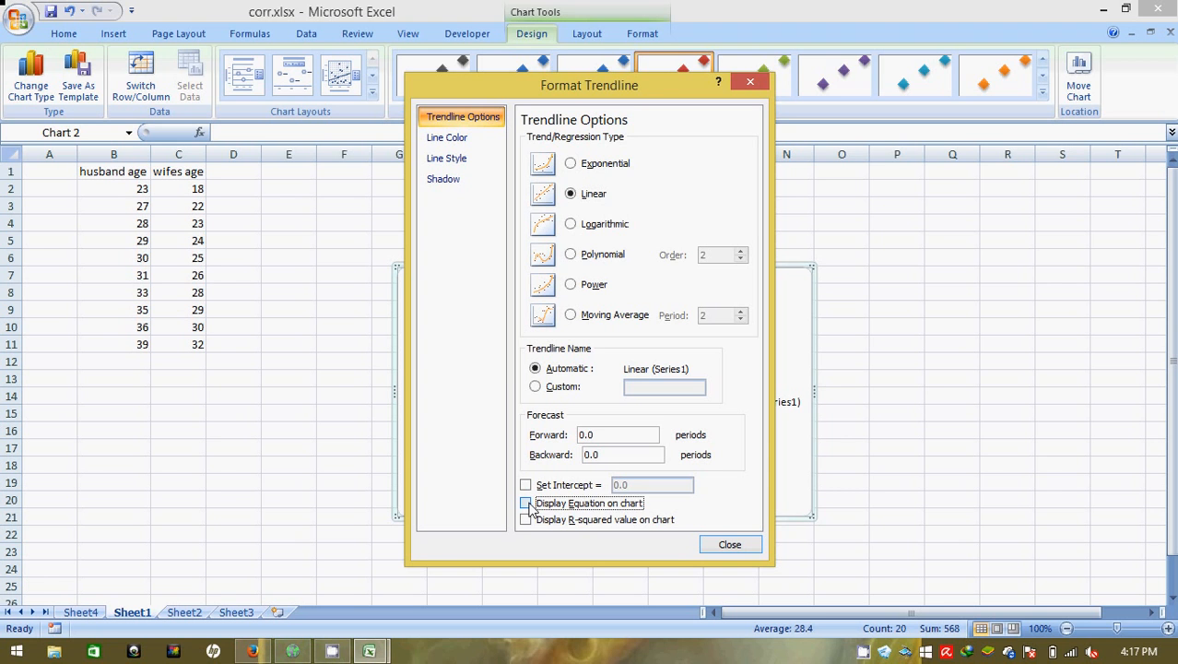
{"action": "left_click", "coordinate": [526, 522]}
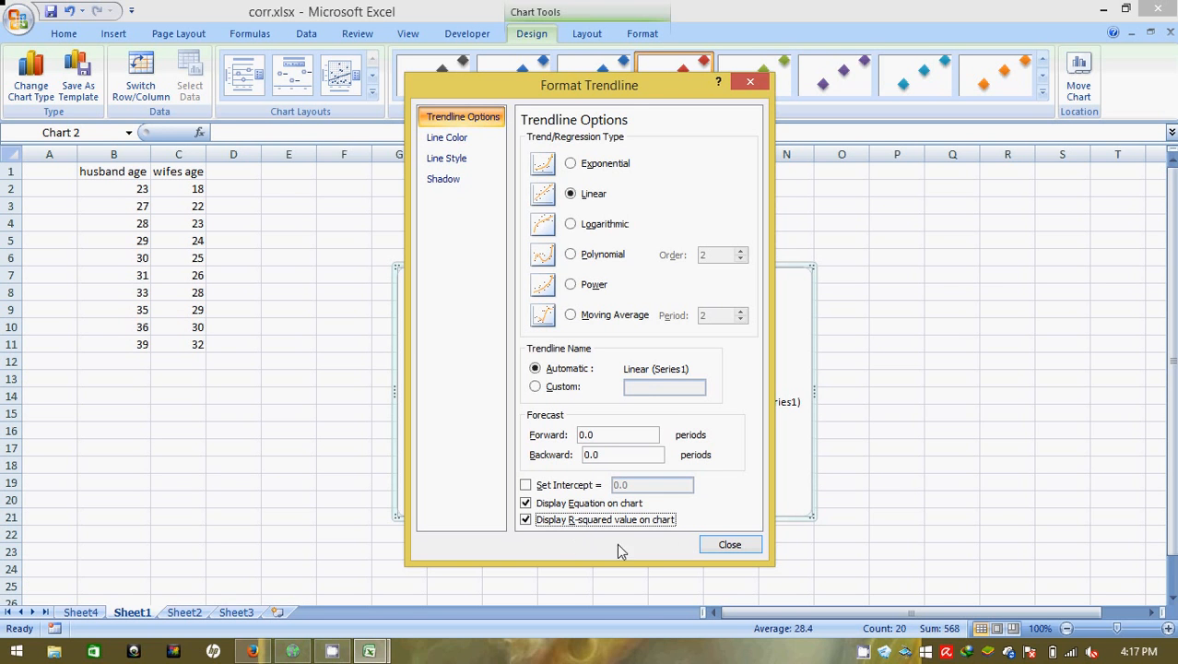
{"action": "left_click", "coordinate": [716, 545]}
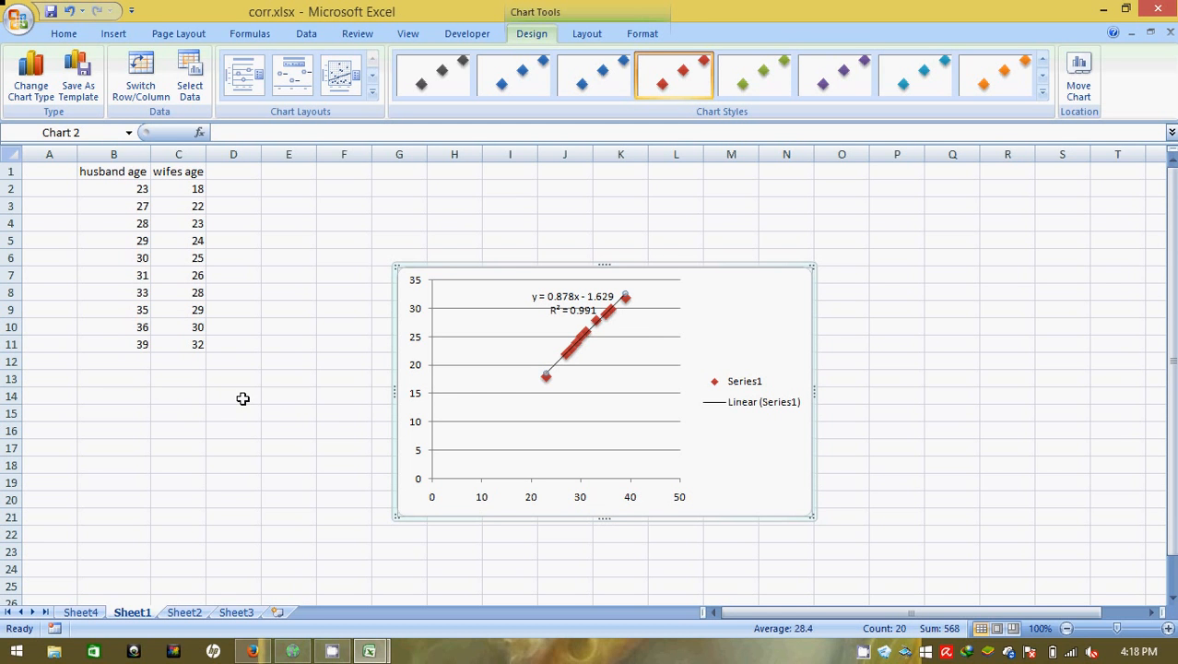
Step: Enter the formula =CORREL(B2:B11,C2:C11) in cell C15 to correlate the husband and wife ages
{"action": "left_click", "coordinate": [180, 415]}
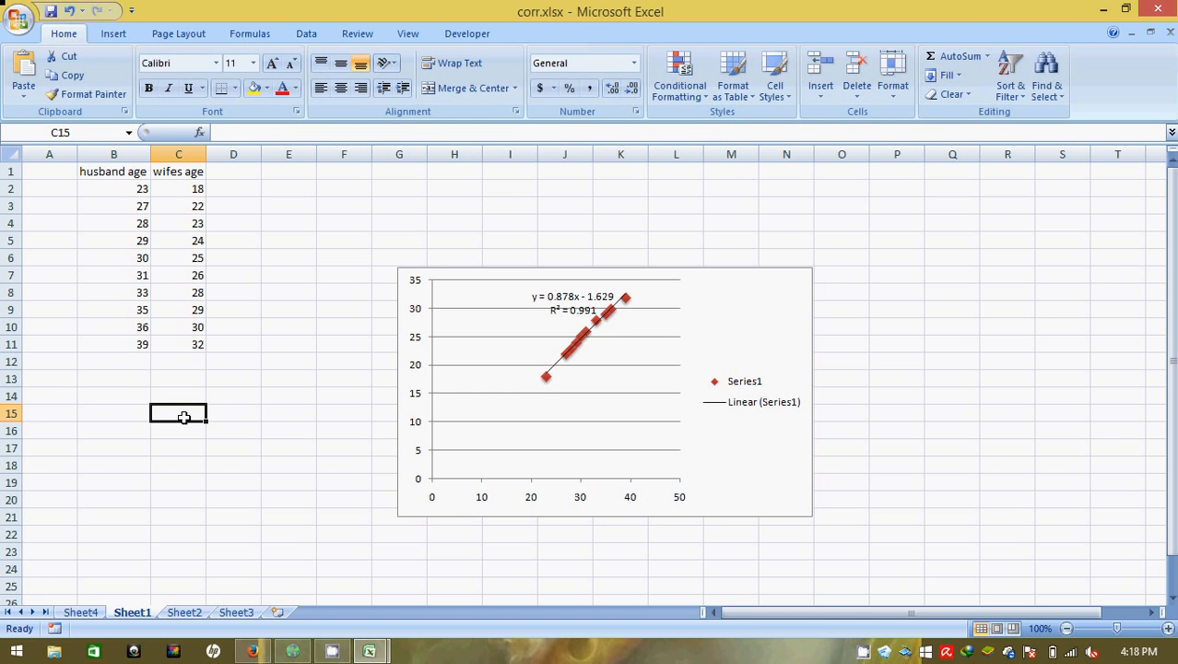
{"action": "type", "text": "=c"}
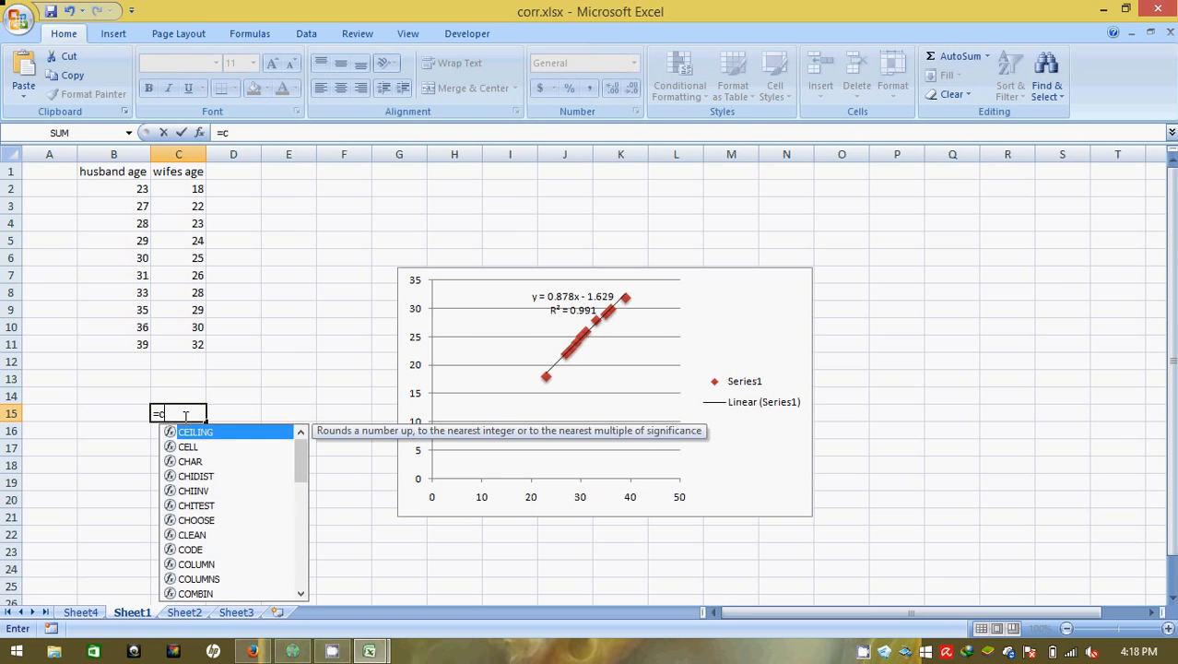
{"action": "type", "text": "or"}
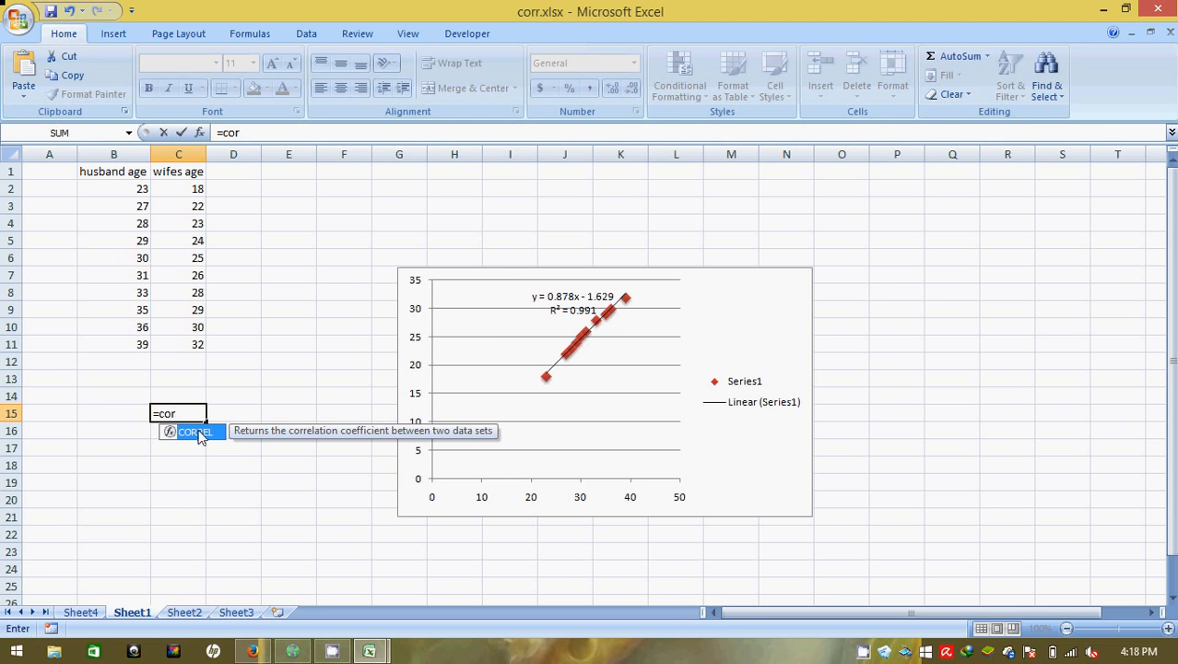
{"action": "double_click", "coordinate": [199, 435]}
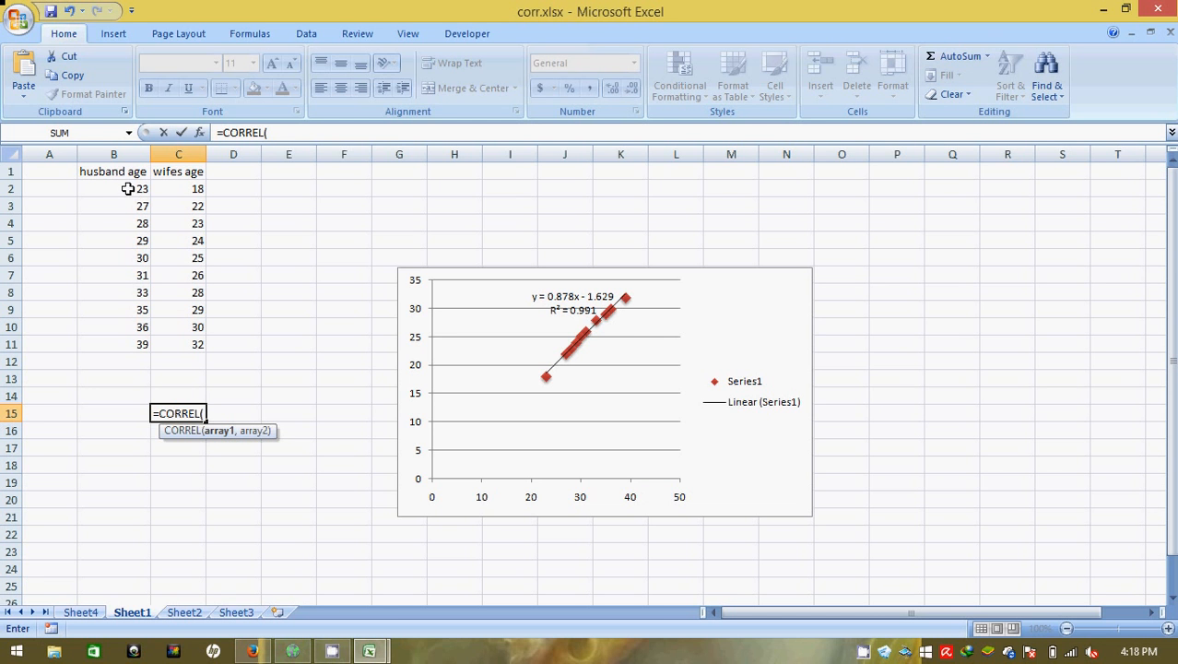
{"action": "left_click_drag", "start_coordinate": [128, 188], "coordinate": [121, 342]}
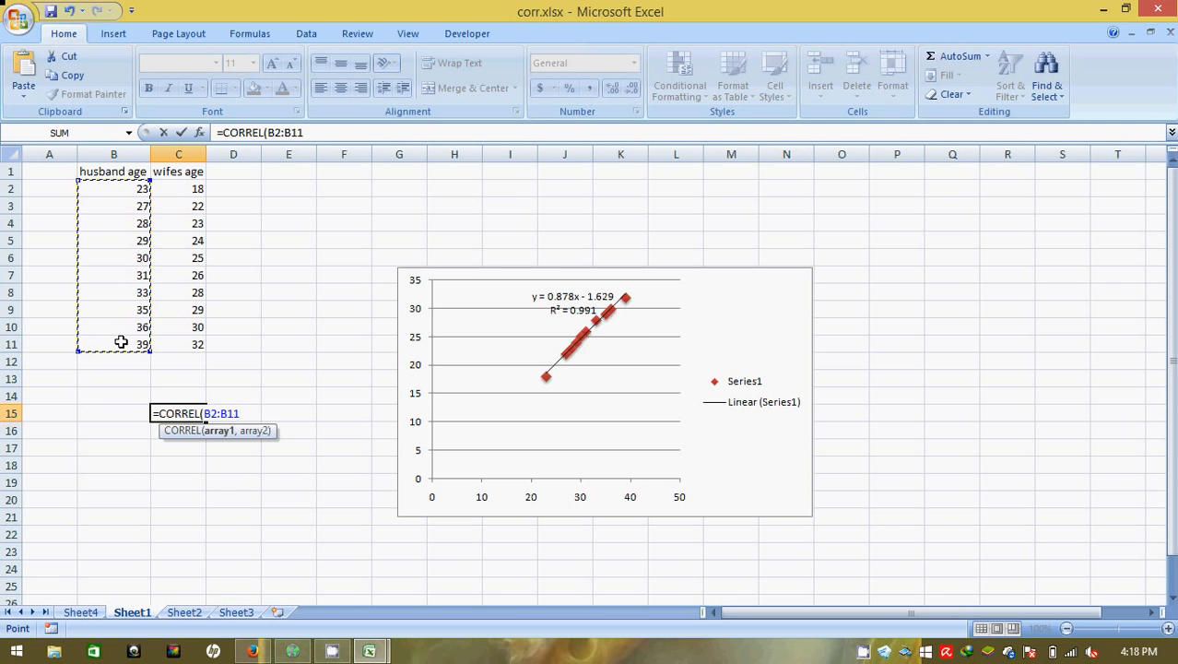
{"action": "type", "text": ","}
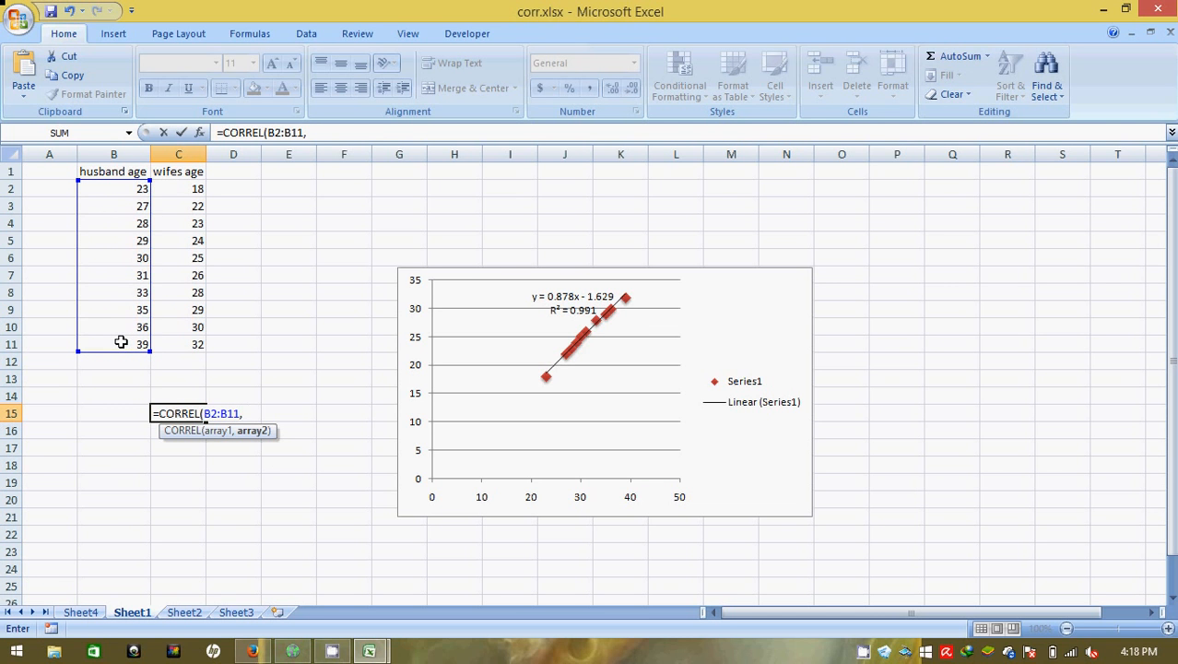
{"action": "left_click", "coordinate": [183, 189]}
{"action": "left_click_drag", "start_coordinate": [183, 189], "coordinate": [185, 340]}
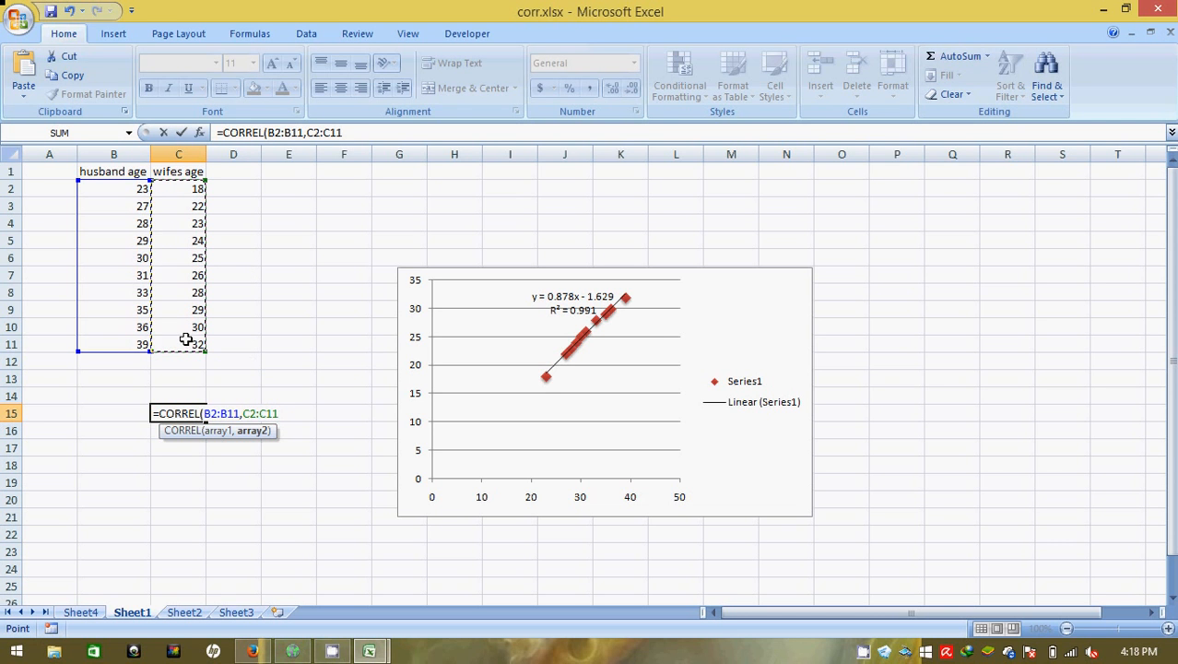
{"action": "type", "text": ")"}
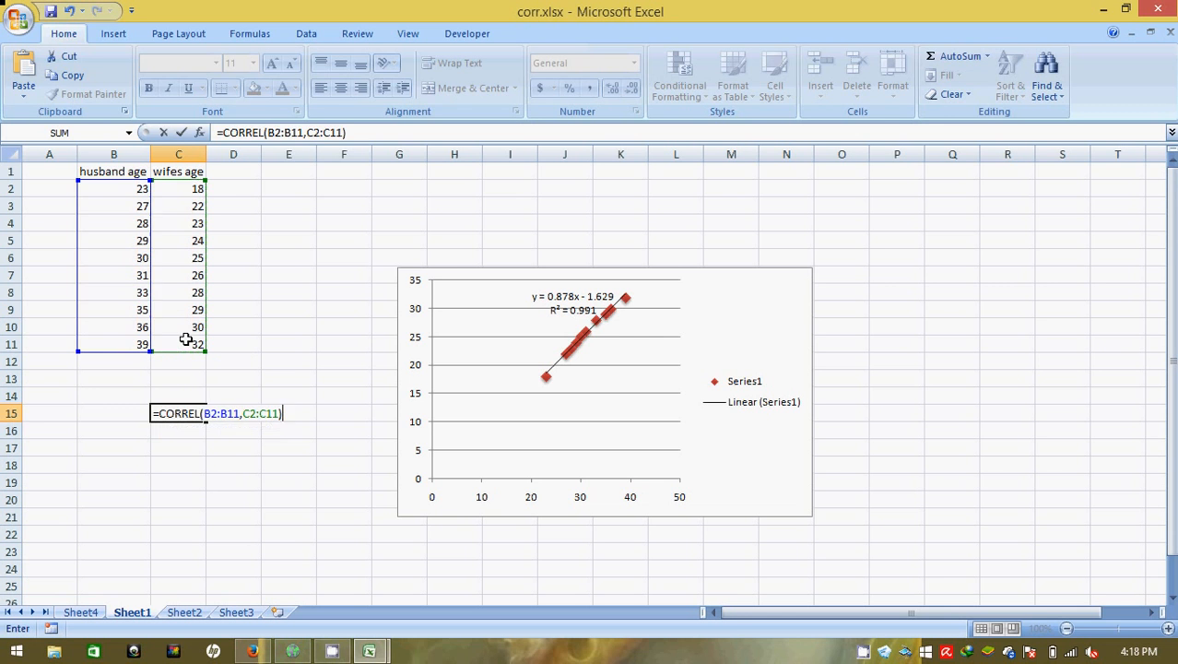
{"action": "key", "text": "Return"}
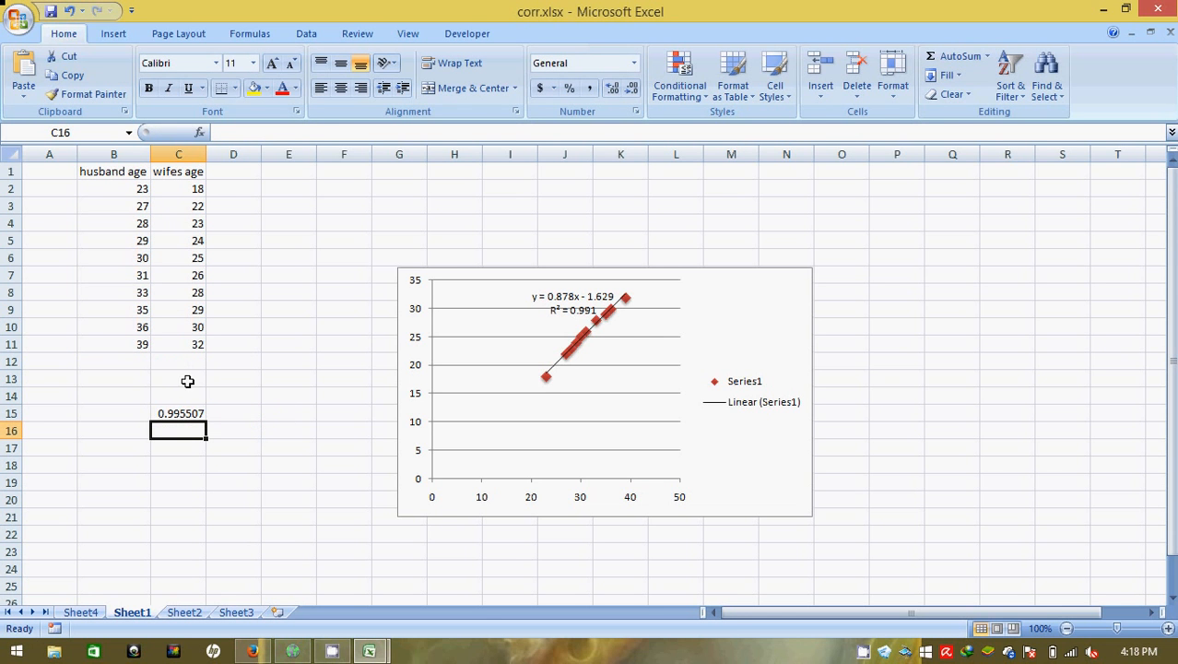
{"action": "left_click", "coordinate": [184, 414]}
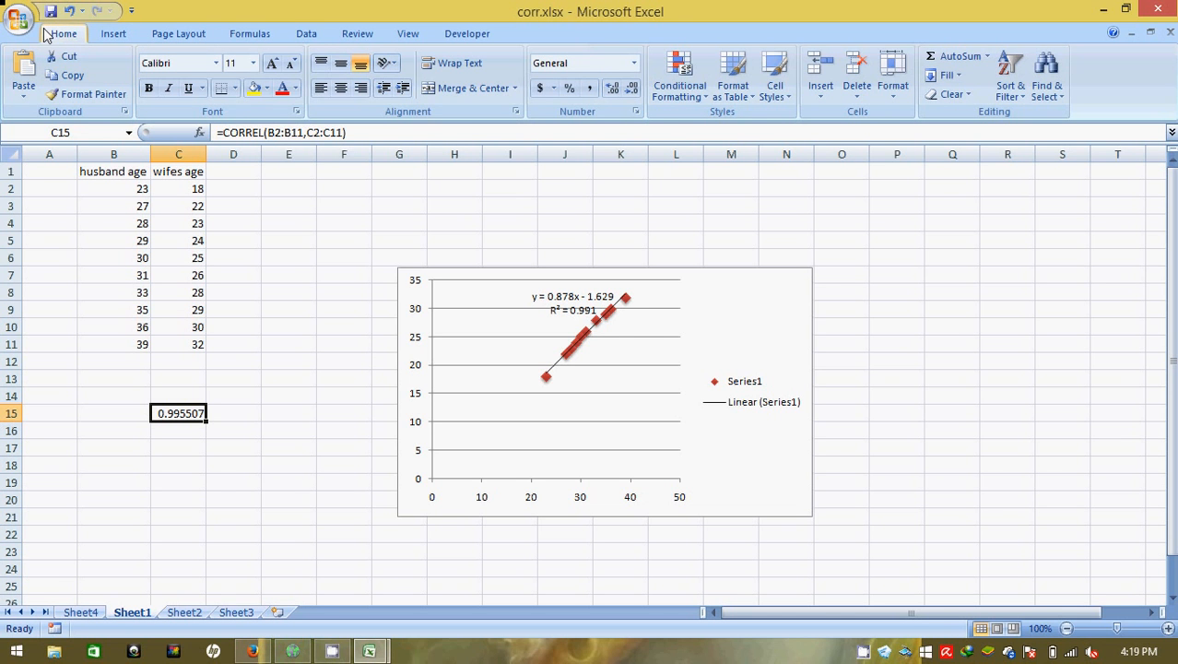
Step: Check the Analysis ToolPak entry among the add-ins in Excel Options, leaving the settings as they are
{"action": "left_click", "coordinate": [306, 35]}
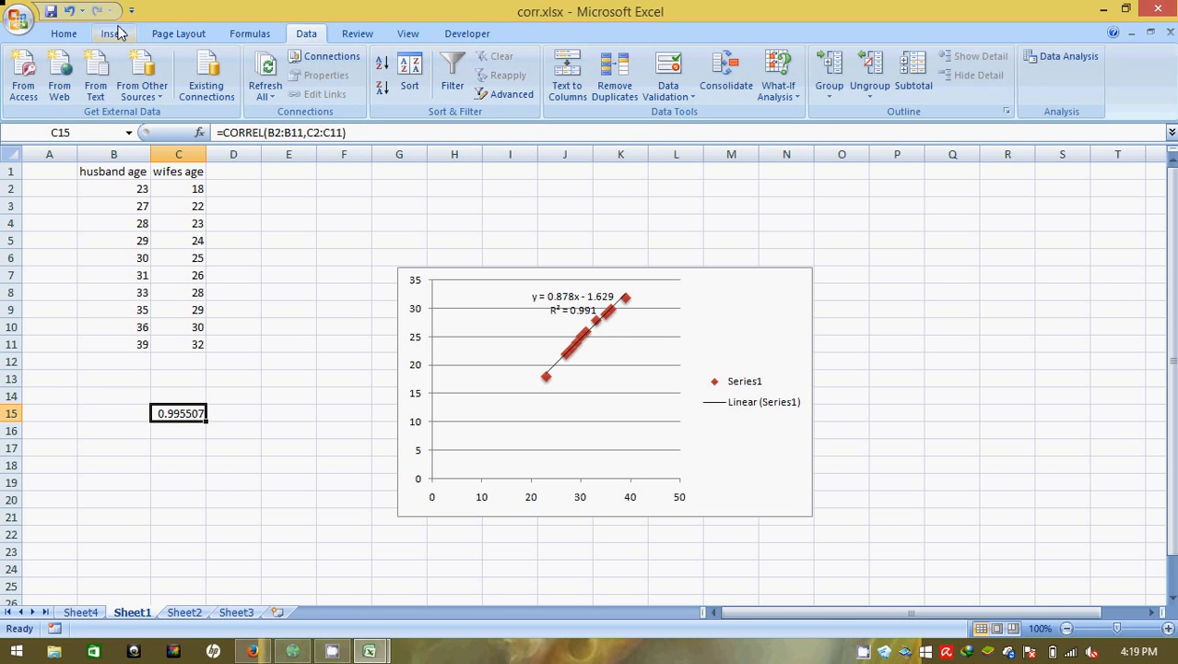
{"action": "left_click", "coordinate": [18, 19]}
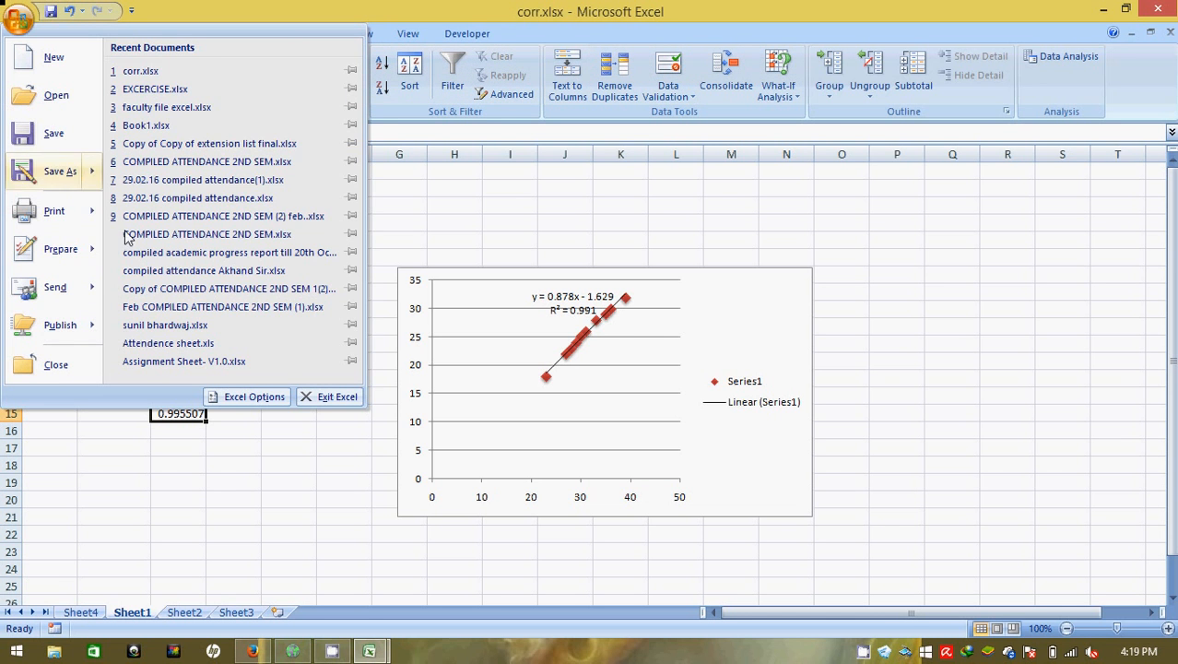
{"action": "left_click", "coordinate": [233, 396]}
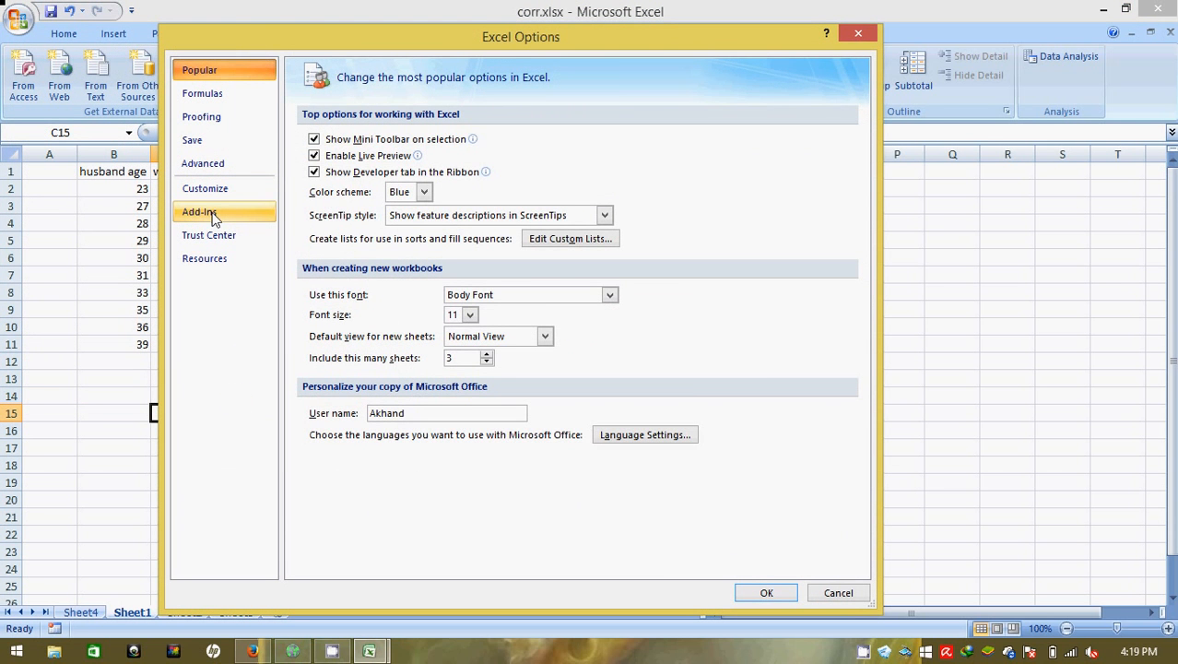
{"action": "left_click", "coordinate": [212, 214]}
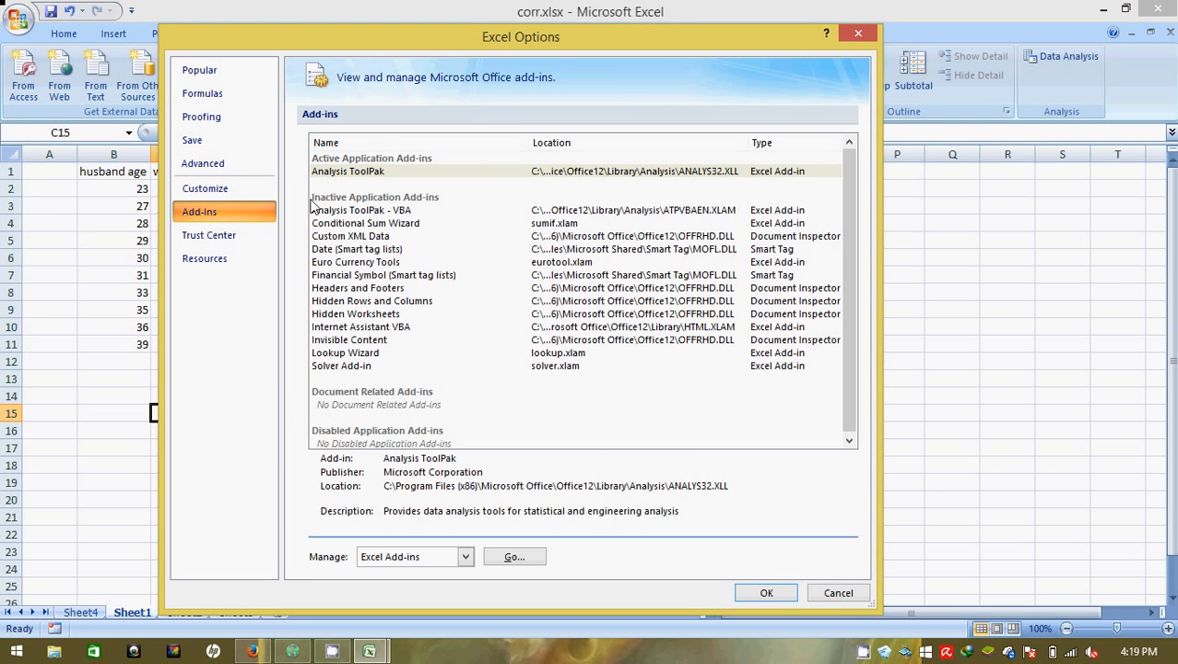
{"action": "left_click", "coordinate": [343, 174]}
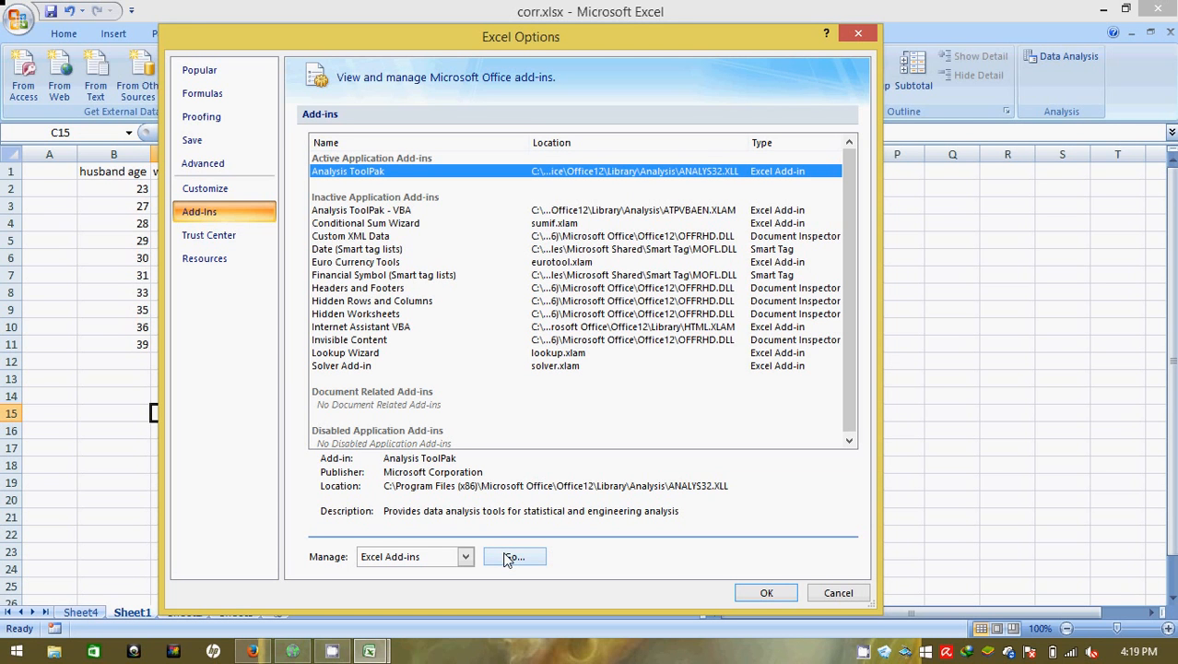
{"action": "left_click", "coordinate": [824, 593]}
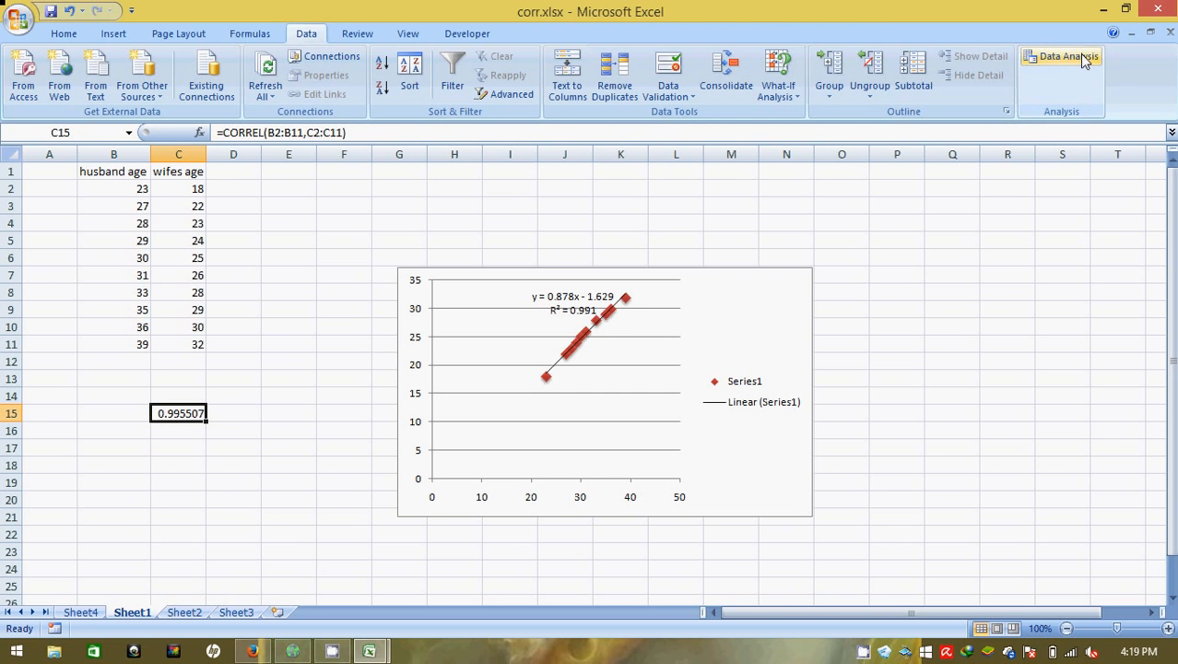
Step: Run the Correlation analysis tool on B2:C11, grouped by columns, with output to a new worksheet, and select its coefficient in B3
{"action": "left_click", "coordinate": [175, 479]}
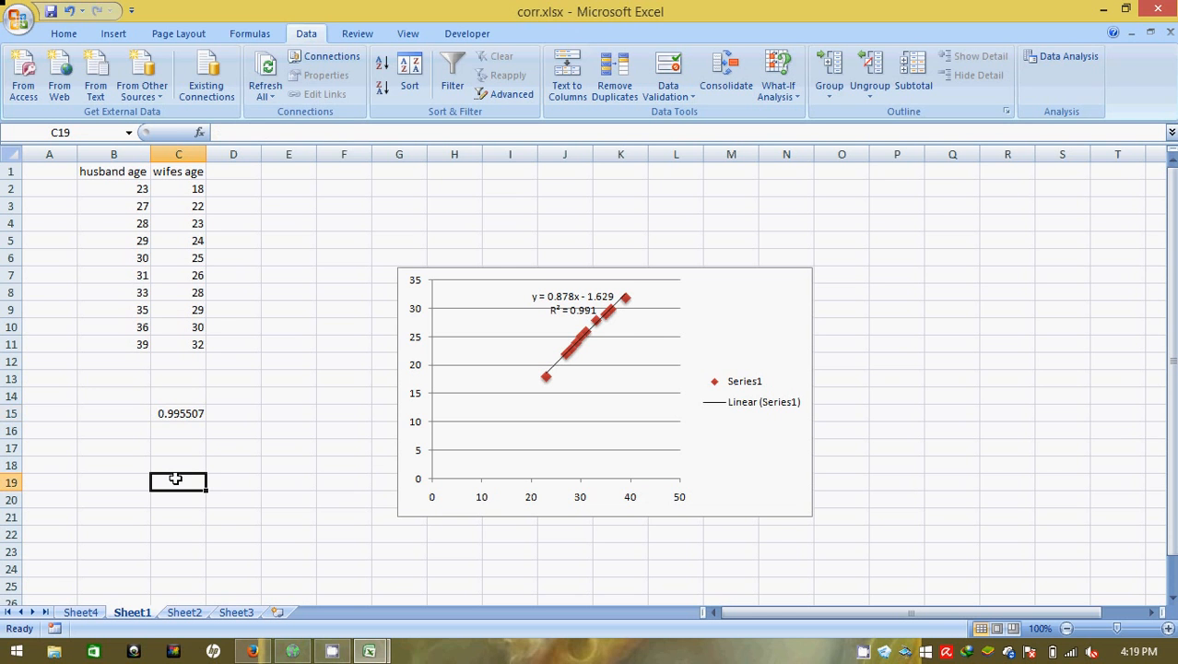
{"action": "left_click", "coordinate": [1055, 53]}
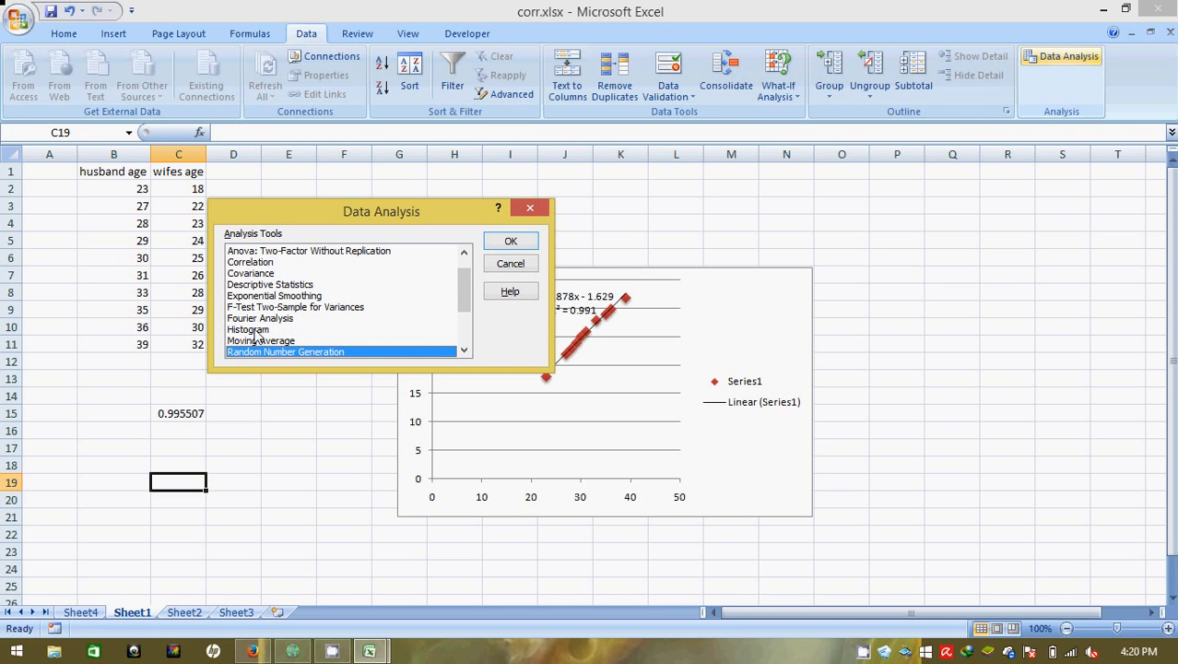
{"action": "left_click", "coordinate": [261, 264]}
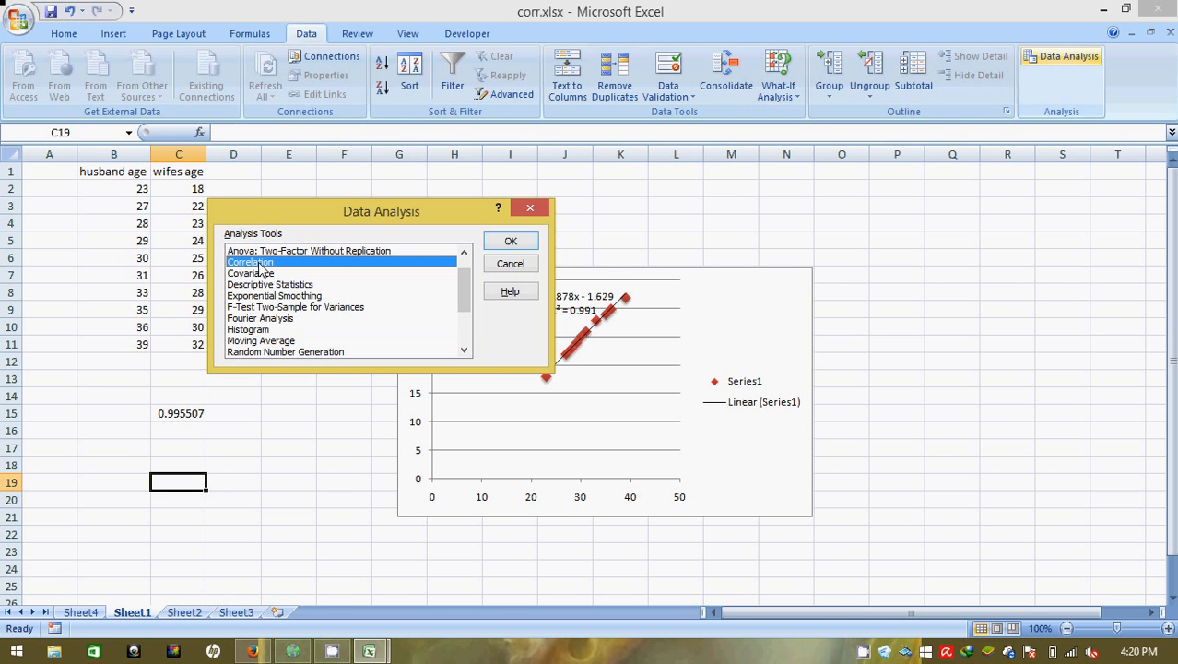
{"action": "left_click", "coordinate": [508, 243]}
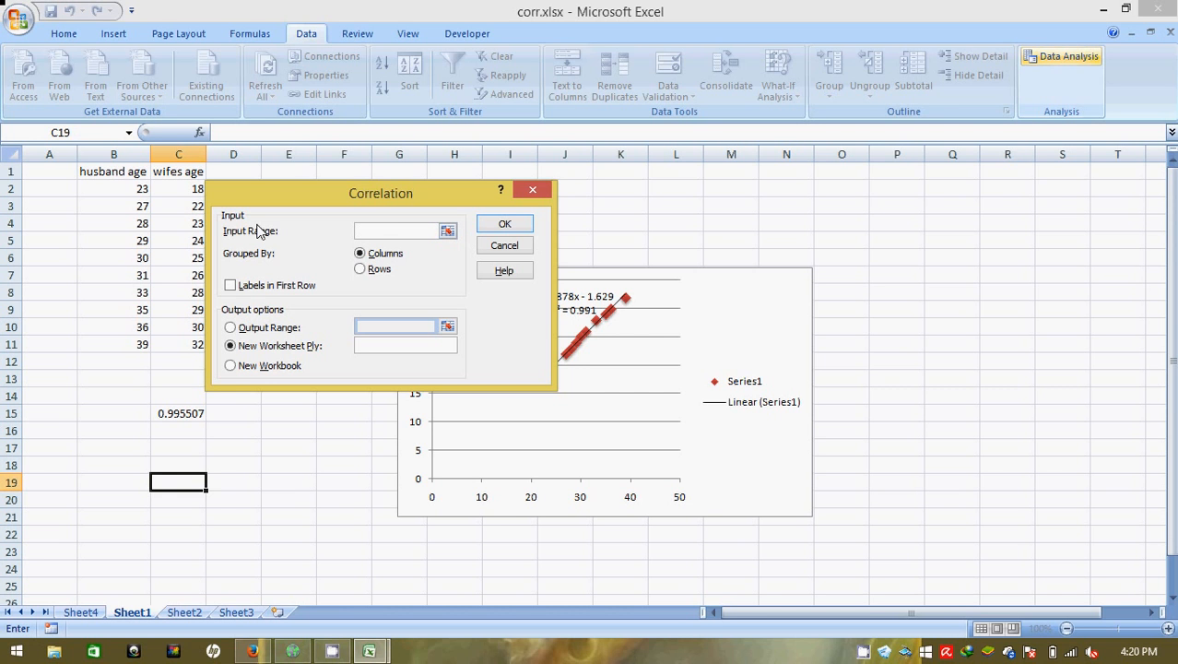
{"action": "left_click", "coordinate": [128, 187]}
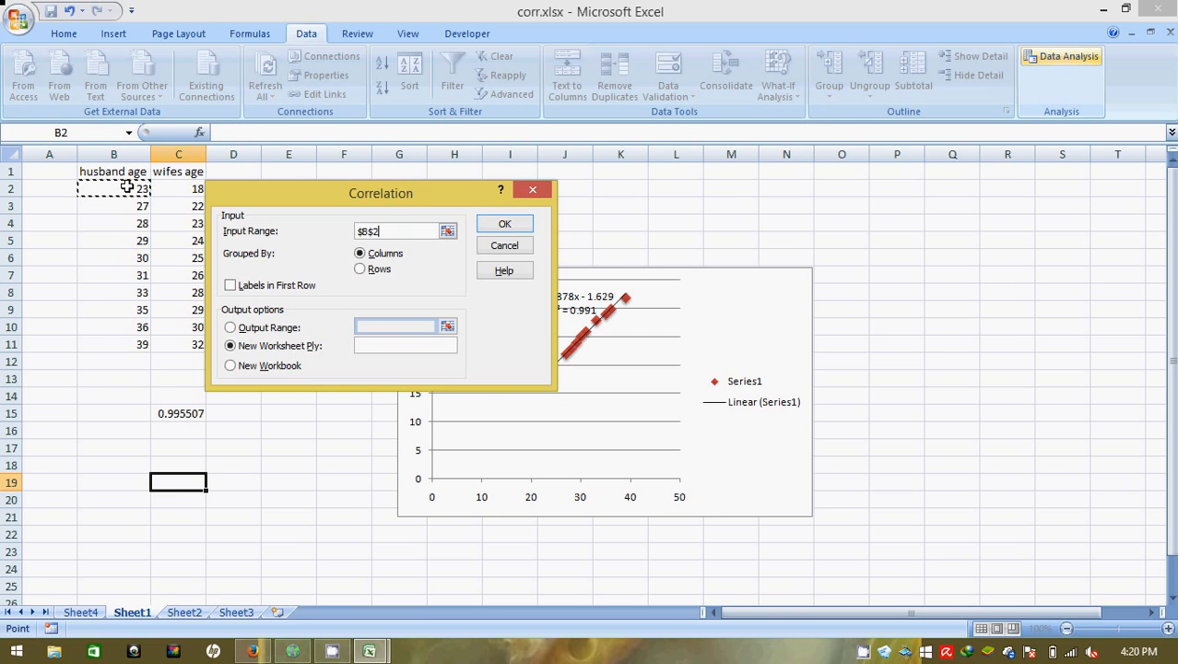
{"action": "left_click_drag", "start_coordinate": [127, 187], "coordinate": [163, 340]}
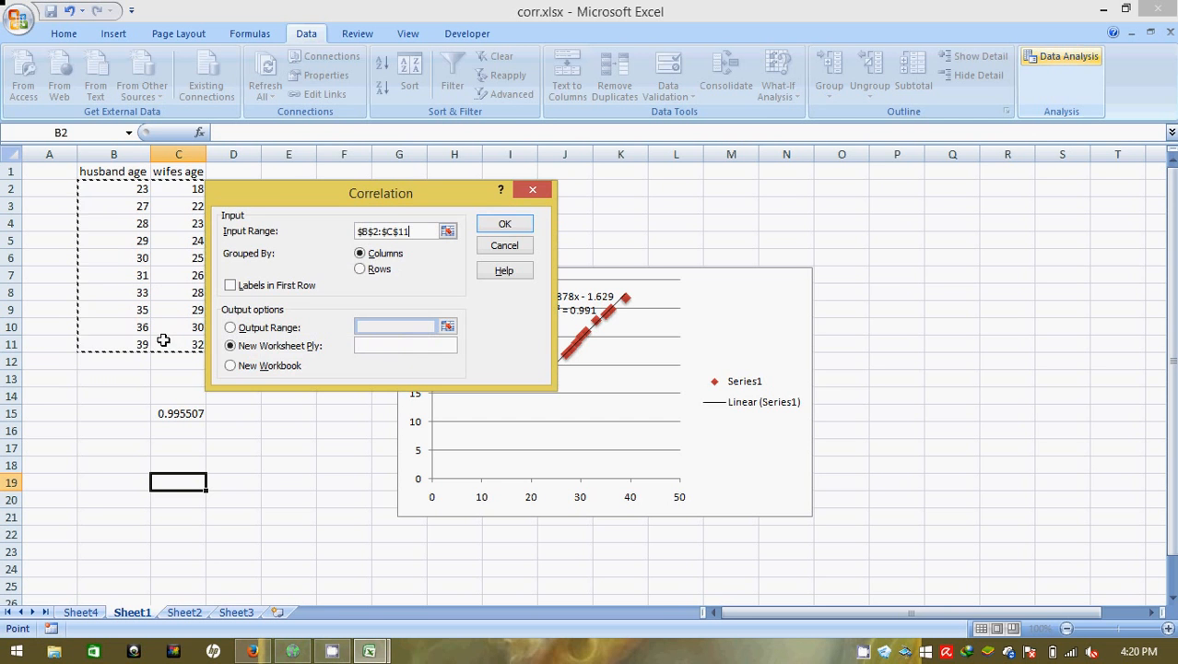
{"action": "left_click", "coordinate": [492, 226]}
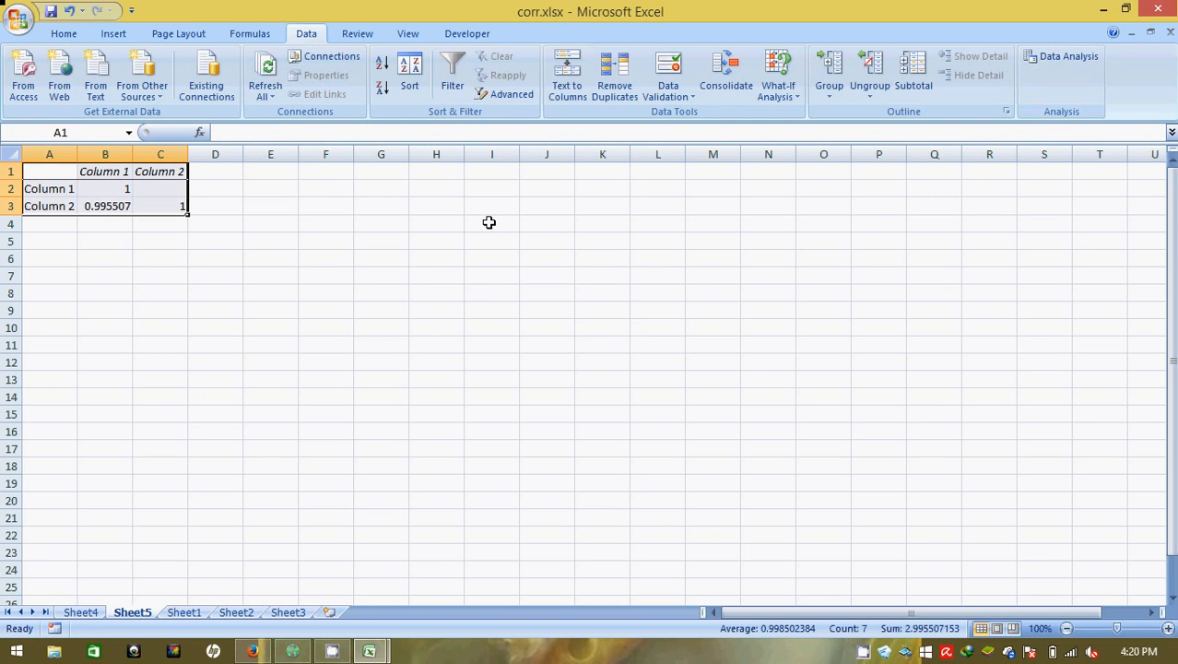
{"action": "left_click", "coordinate": [105, 205]}
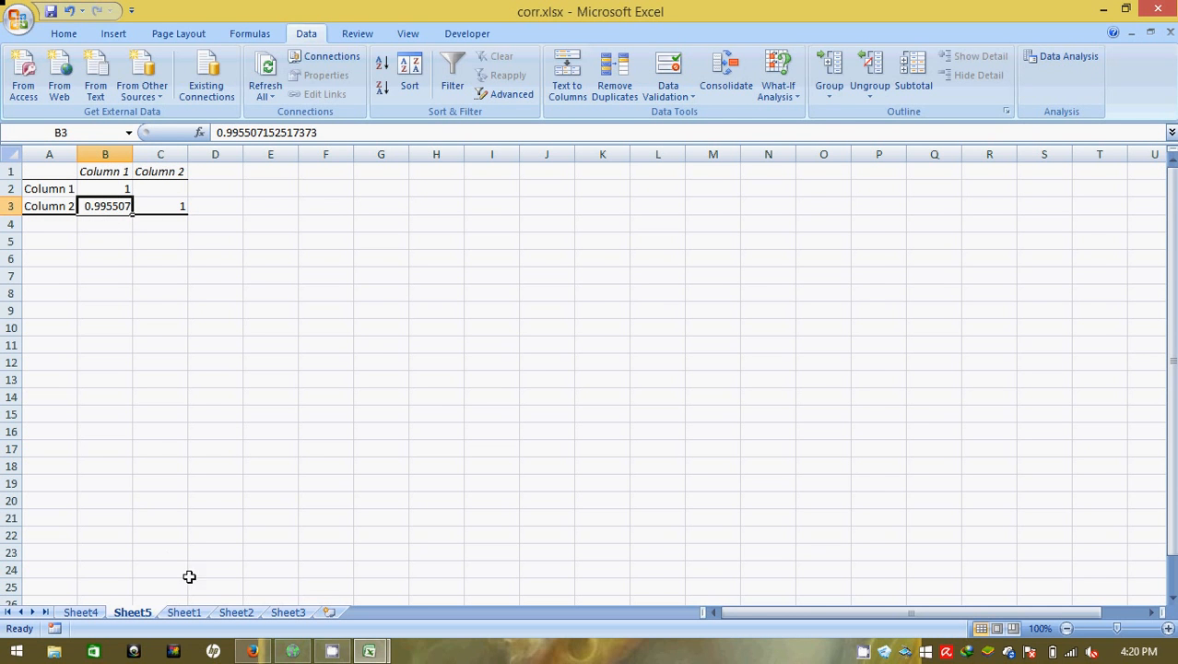
Step: Return to Sheet1, open the Windows Calculator and compute the square root of the chart's R-squared value, 0.991
{"action": "left_click", "coordinate": [185, 614]}
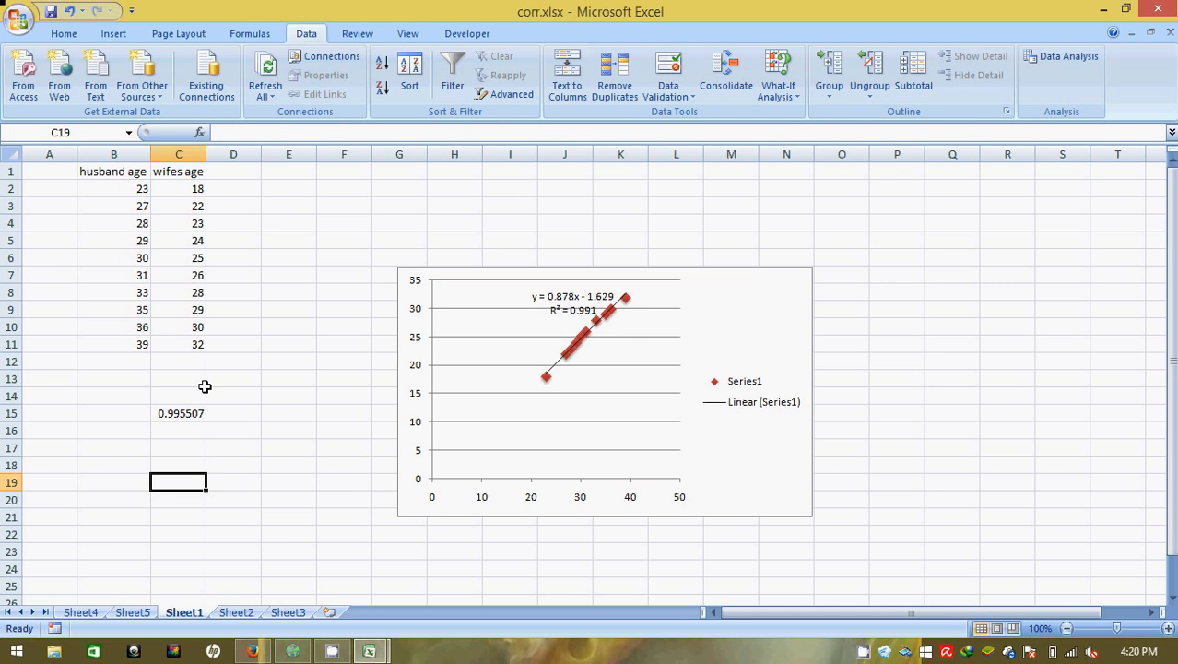
{"action": "key", "text": "super+r"}
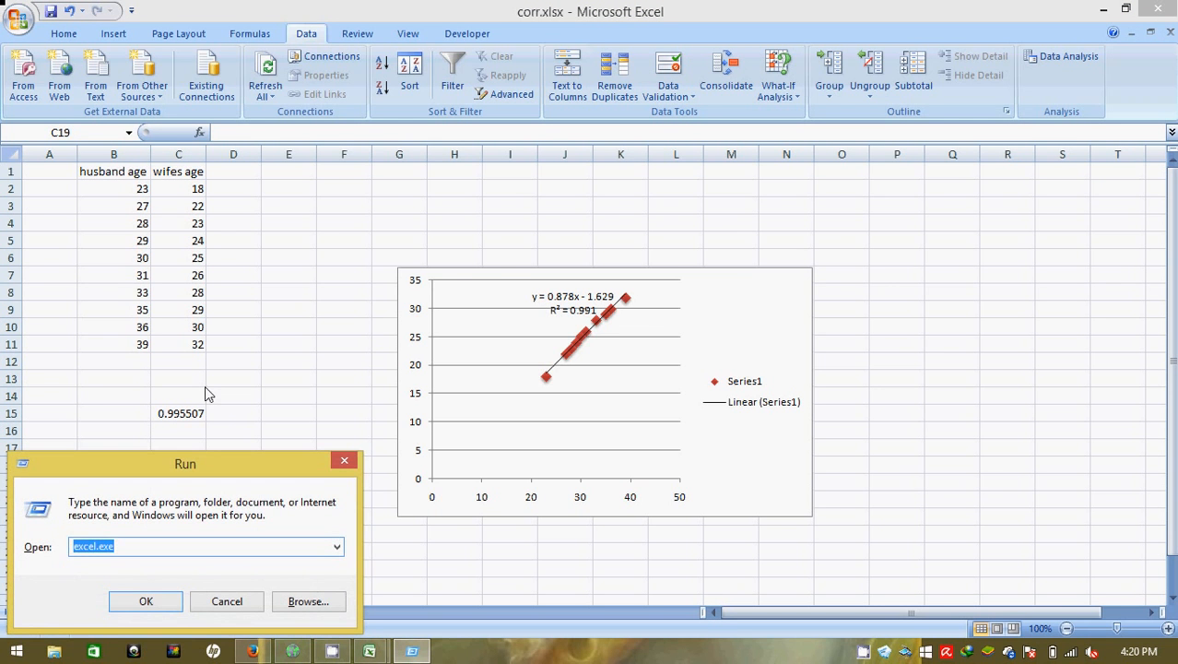
{"action": "type", "text": "calc"}
{"action": "key", "text": "Return"}
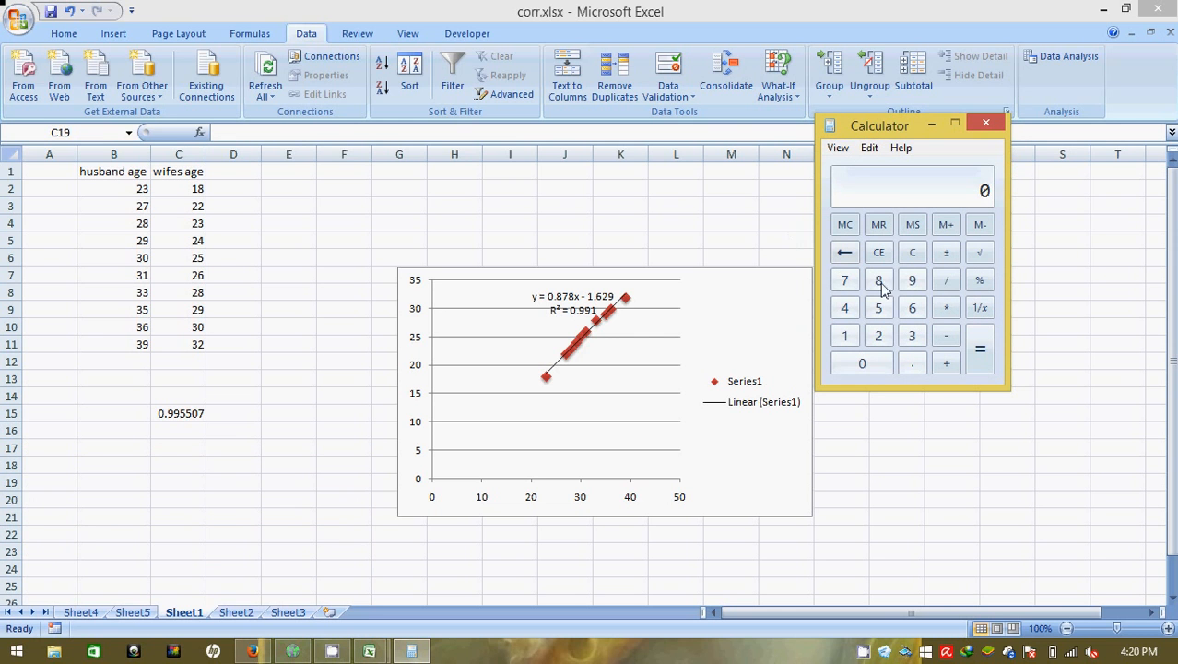
{"action": "left_click", "coordinate": [979, 255]}
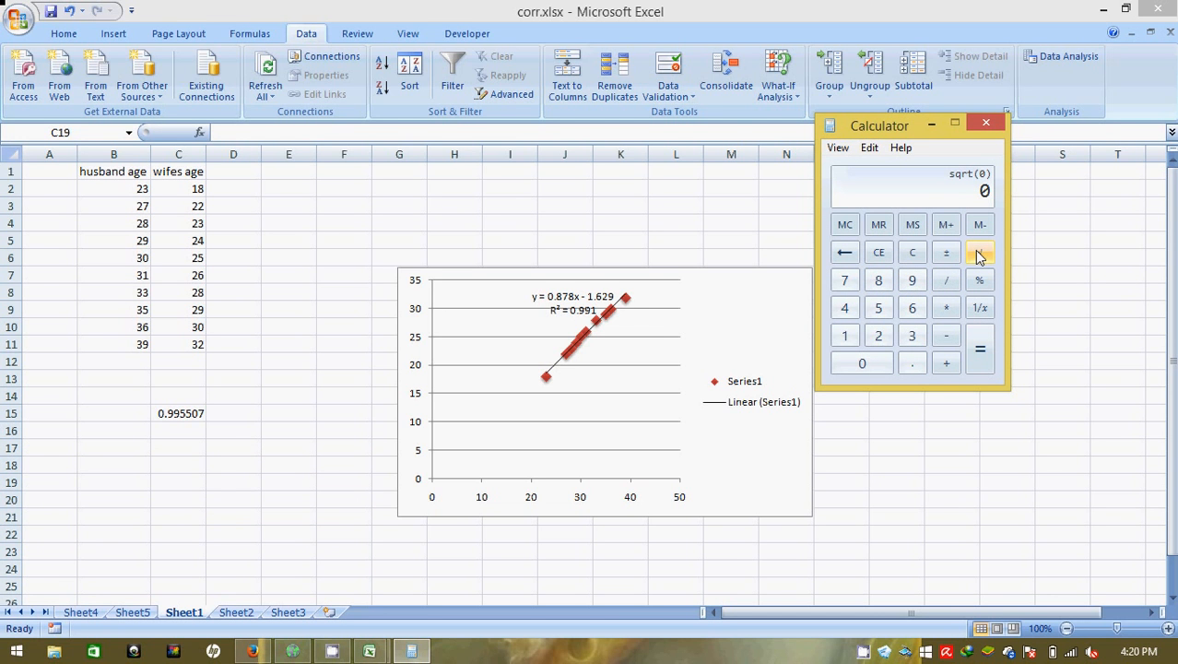
{"action": "left_click", "coordinate": [905, 260]}
{"action": "left_click", "coordinate": [912, 363]}
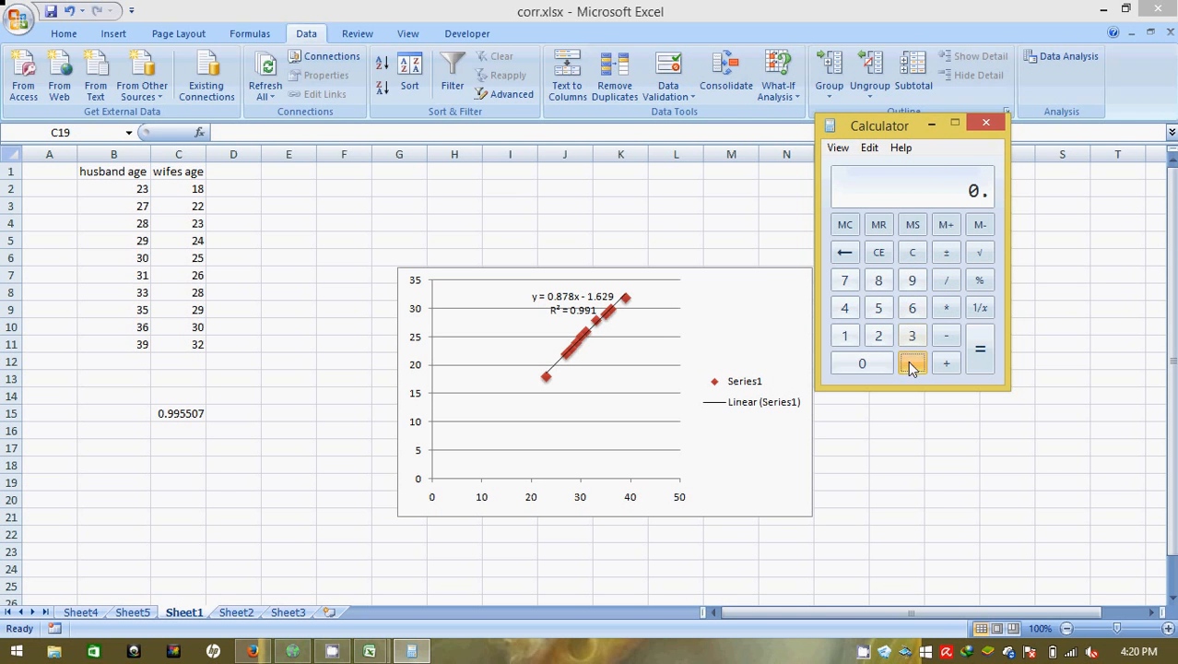
{"action": "double_click", "coordinate": [912, 283]}
{"action": "left_click", "coordinate": [845, 336]}
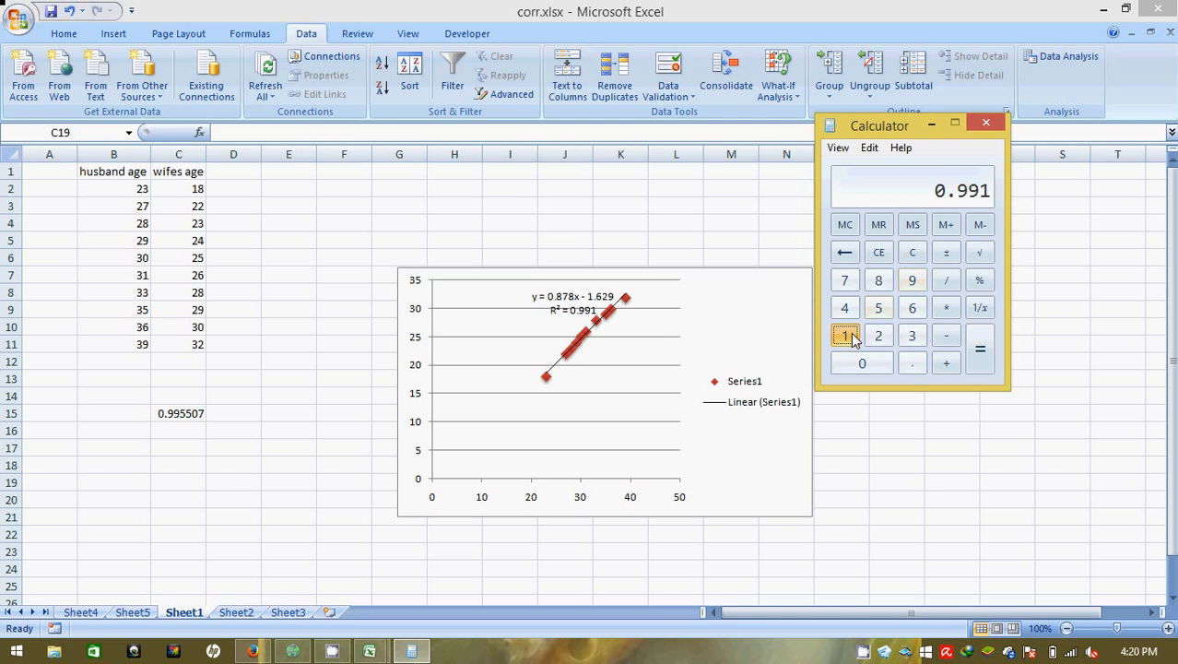
{"action": "left_click", "coordinate": [981, 255]}
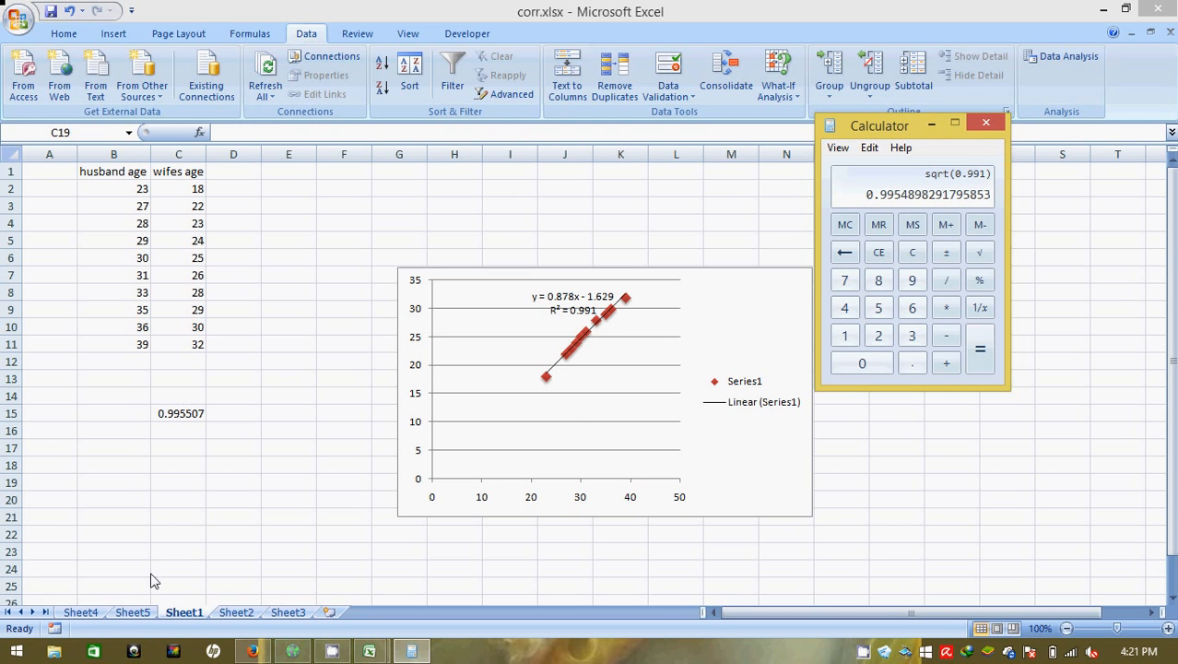
Step: Compare the correlation matrix on Sheet5 with the trendline R-squared and the CORREL formula in C15 on Sheet1
{"action": "left_click", "coordinate": [132, 616]}
{"action": "left_click", "coordinate": [132, 613]}
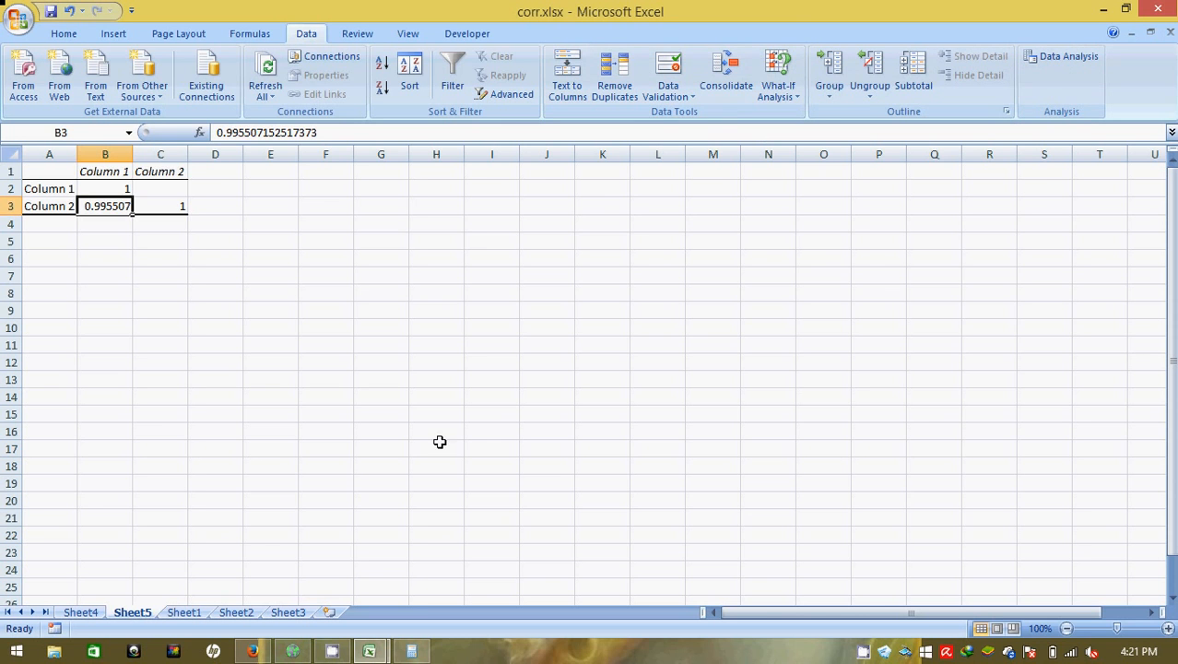
{"action": "left_click", "coordinate": [184, 613]}
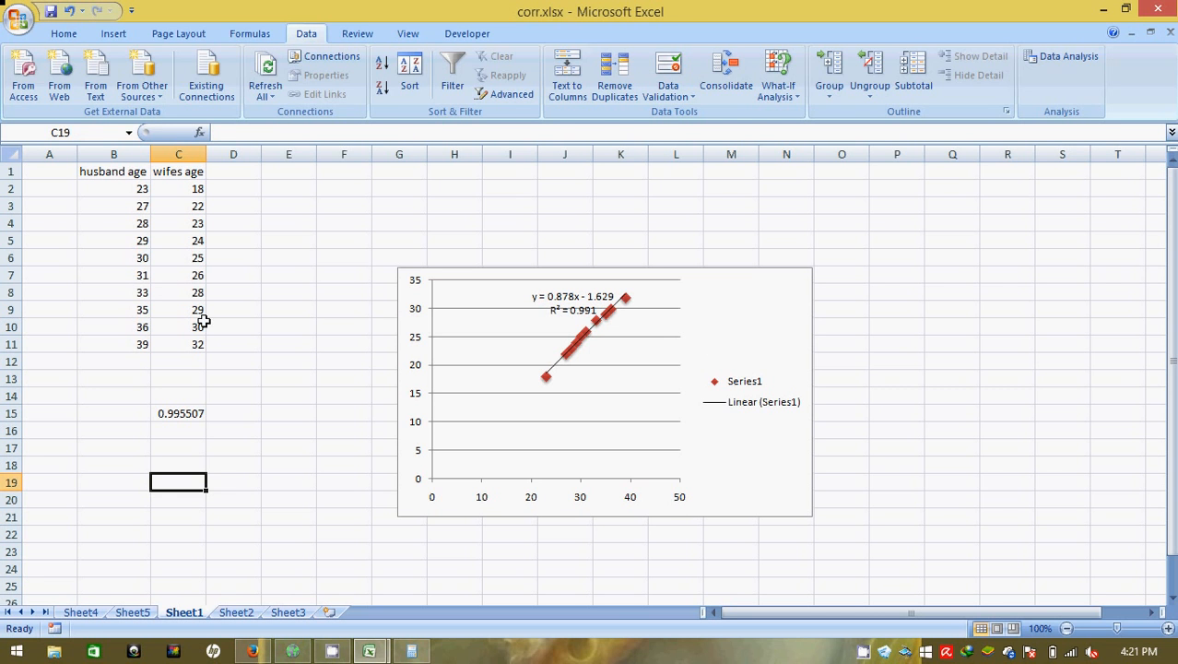
{"action": "left_click", "coordinate": [113, 33]}
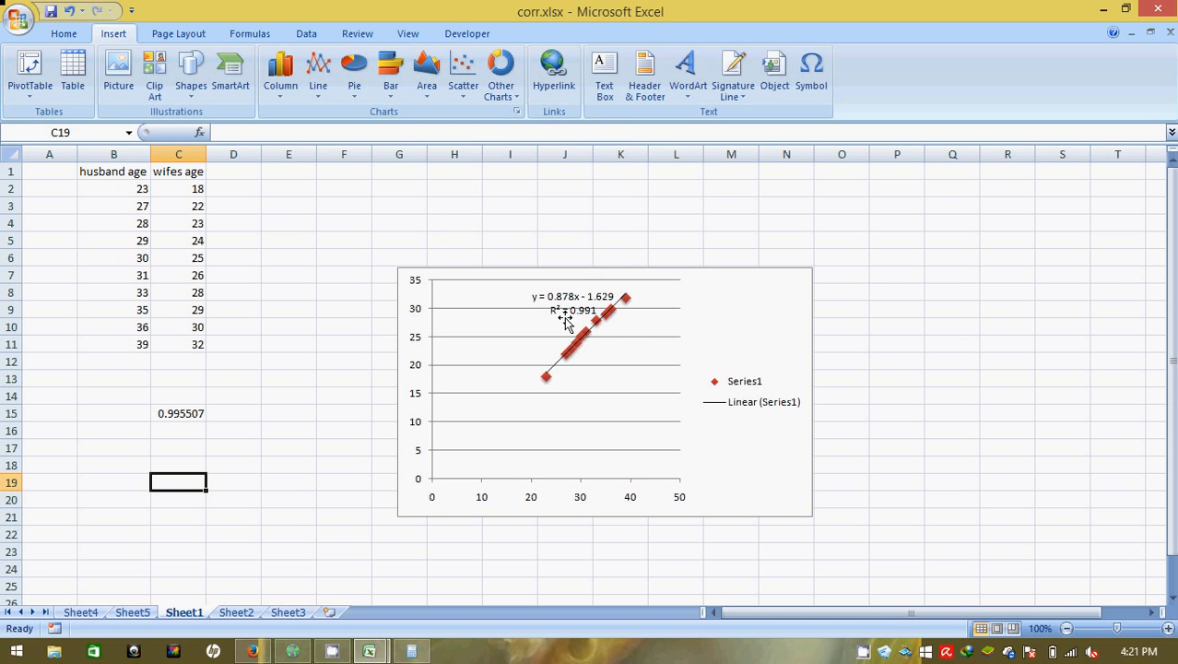
{"action": "left_click", "coordinate": [184, 412]}
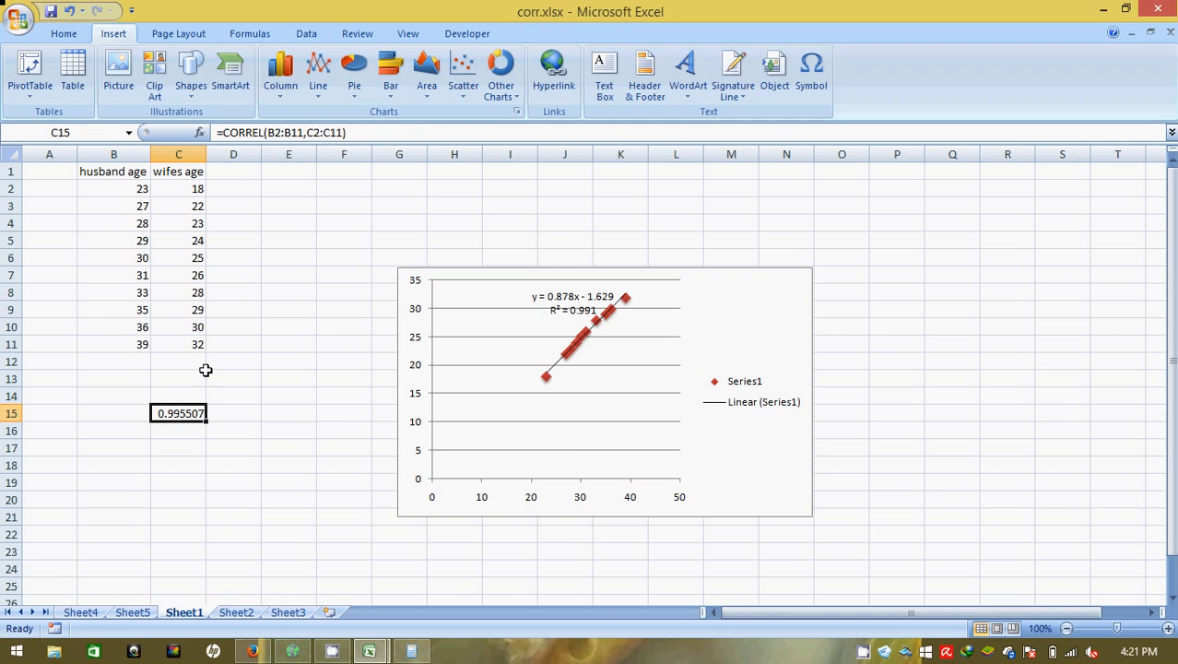
Step: Review the correlation coefficient in B3 on Sheet5 and return to Sheet1
{"action": "left_click", "coordinate": [132, 613]}
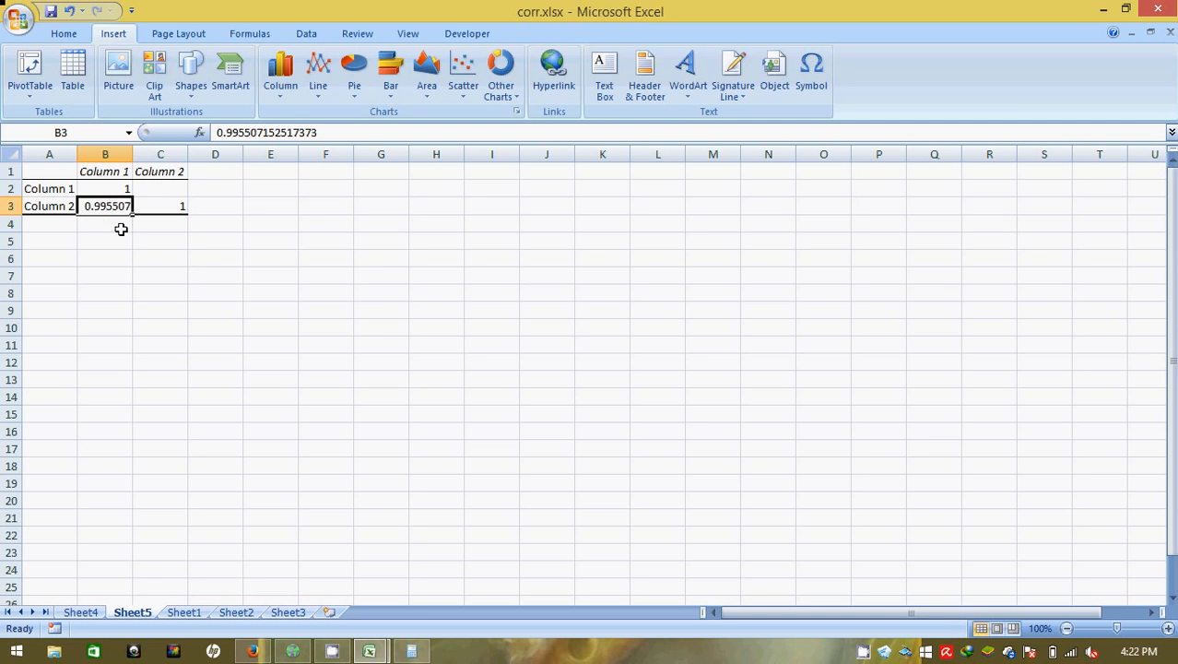
{"action": "left_click", "coordinate": [194, 613]}
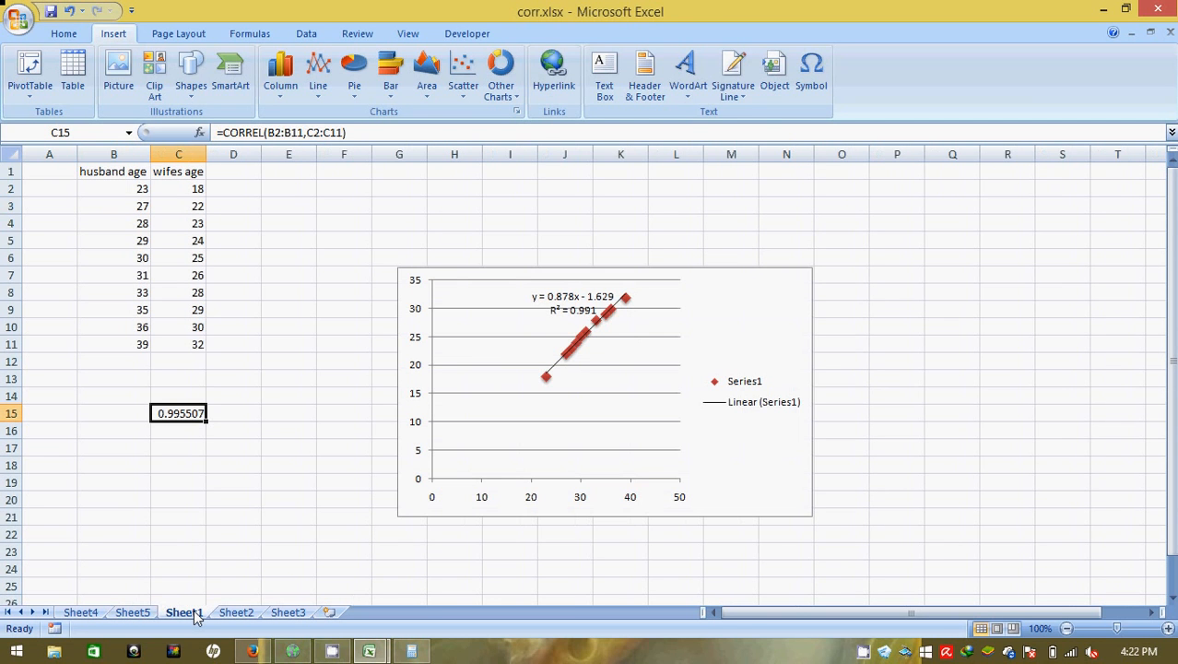
{"action": "left_click", "coordinate": [246, 475]}
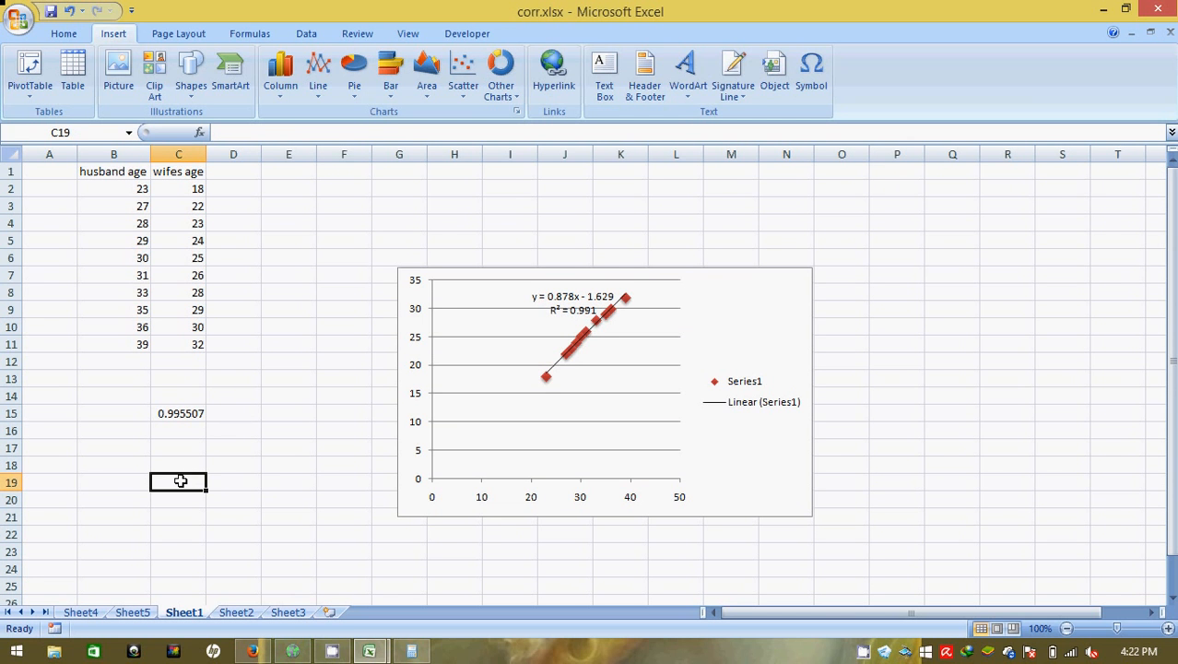
{"action": "type", "text": "=re"}
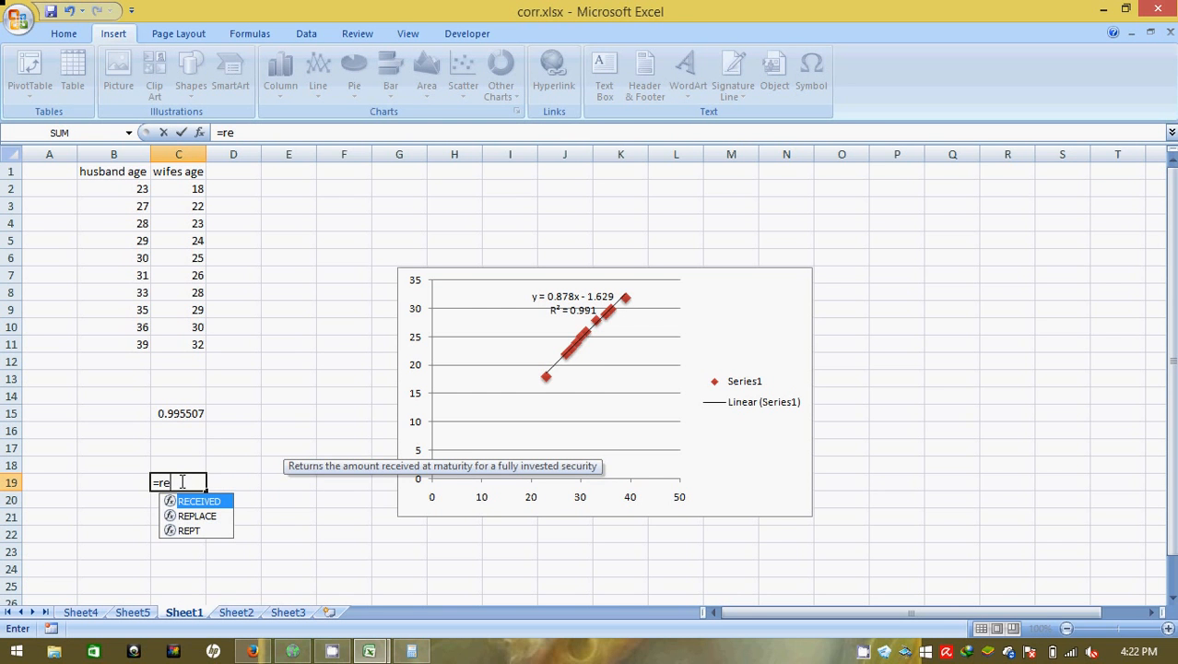
{"action": "key", "text": "BackSpace"}
{"action": "key", "text": "BackSpace"}
{"action": "key", "text": "BackSpace"}
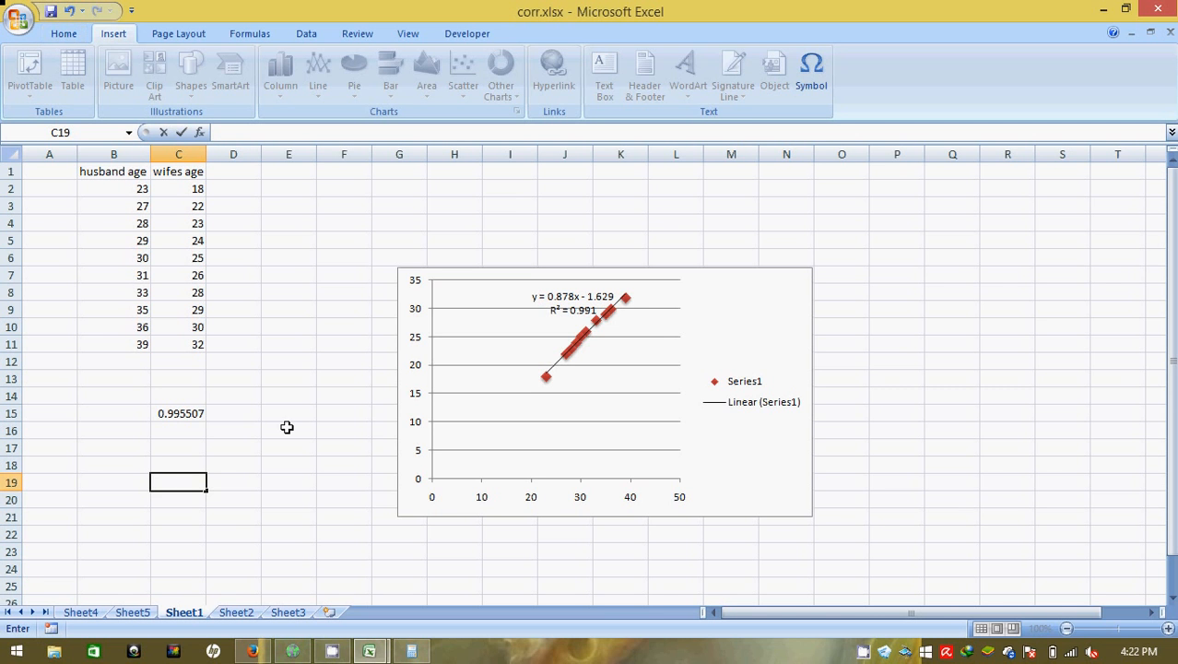
{"action": "left_click", "coordinate": [187, 461]}
{"action": "left_click", "coordinate": [176, 485]}
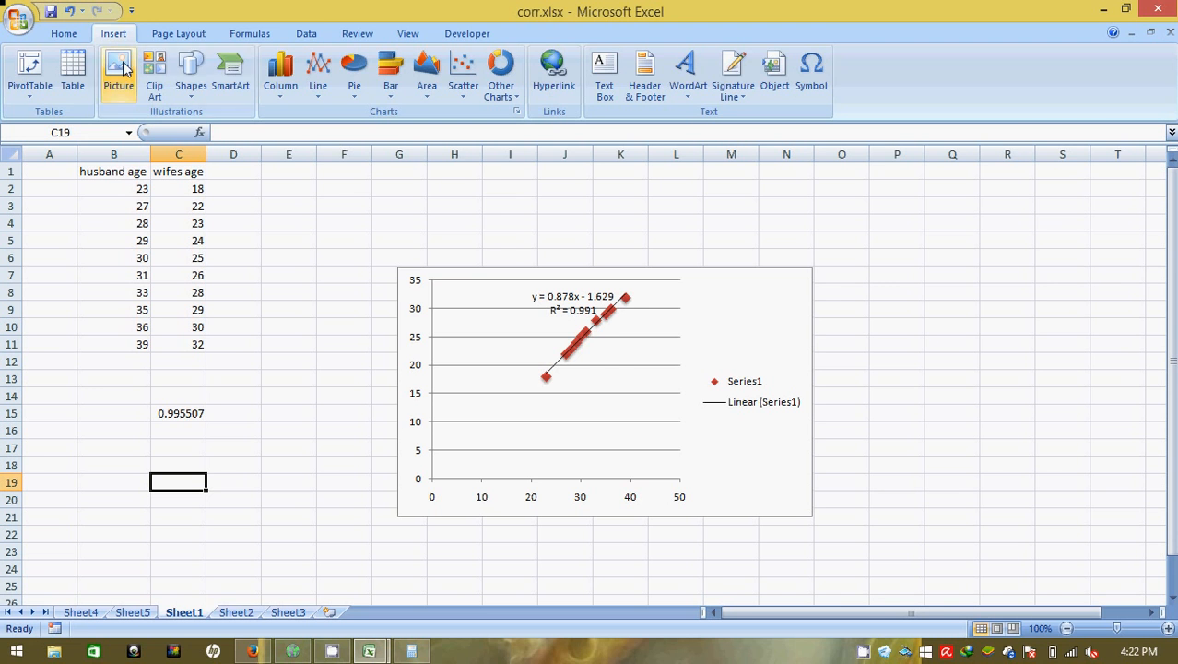
Step: Find Regression among the Data Analysis tools and open its settings
{"action": "left_click", "coordinate": [308, 35]}
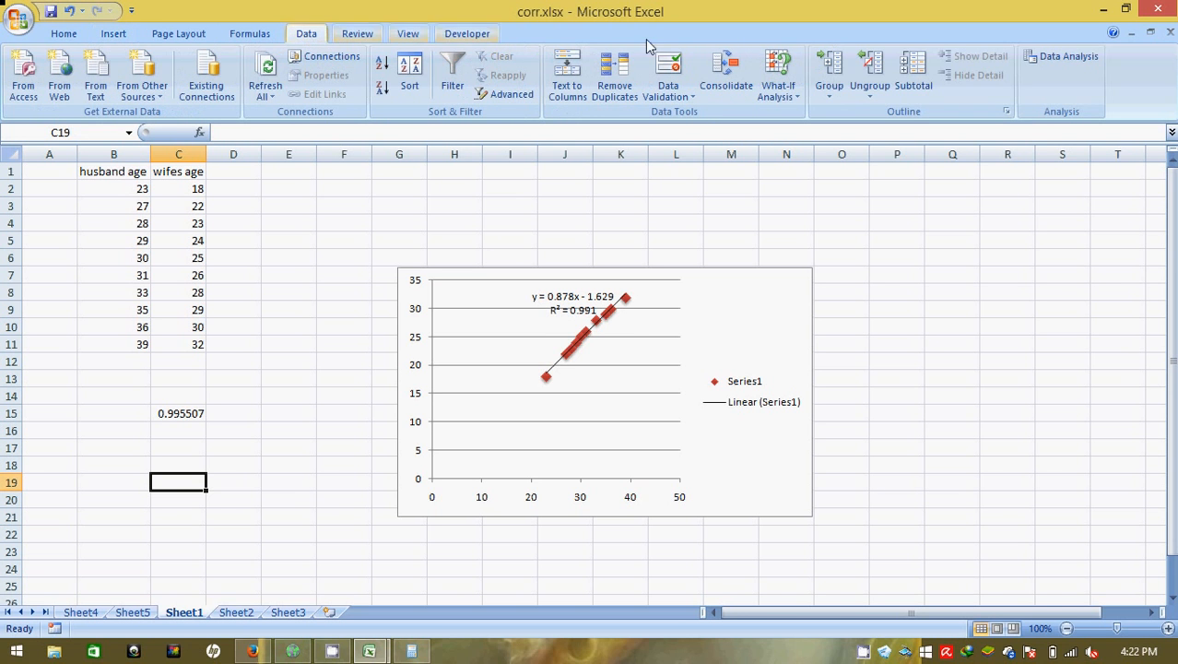
{"action": "left_click", "coordinate": [1060, 56]}
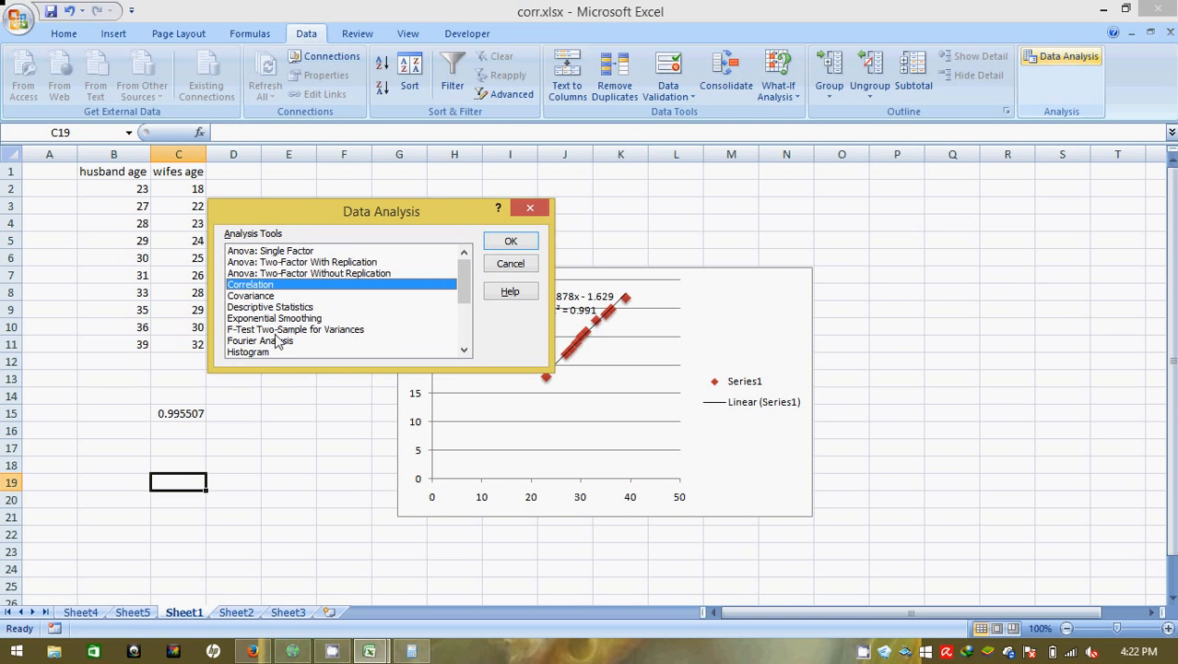
{"action": "key", "text": "r"}
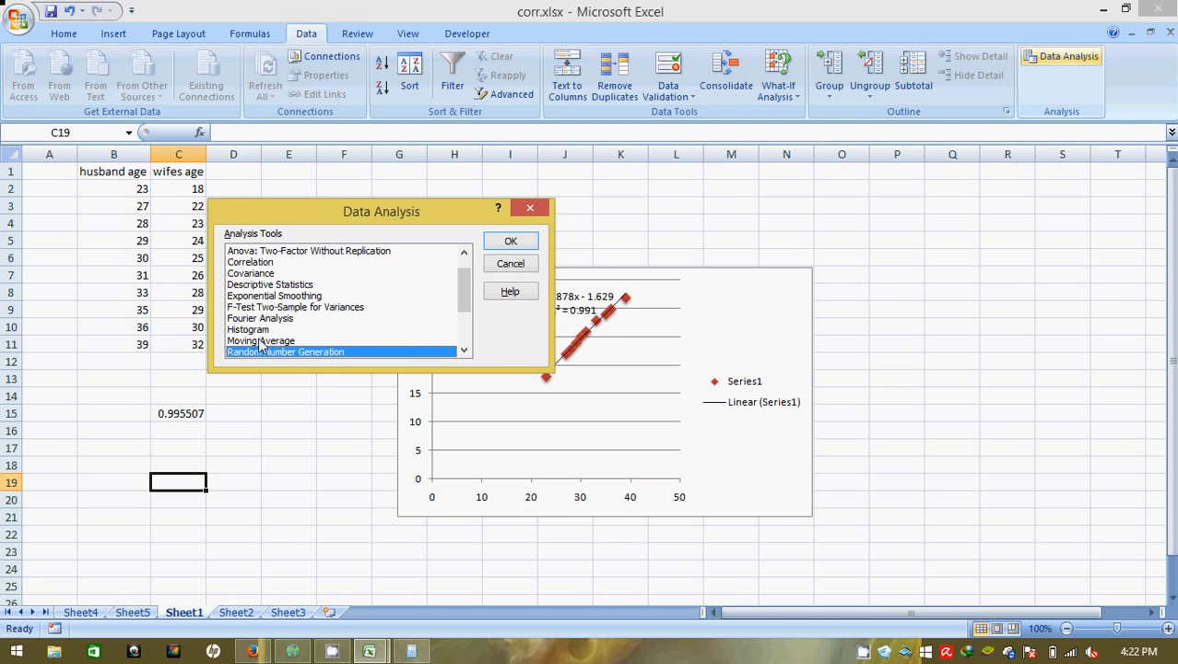
{"action": "left_click", "coordinate": [464, 352]}
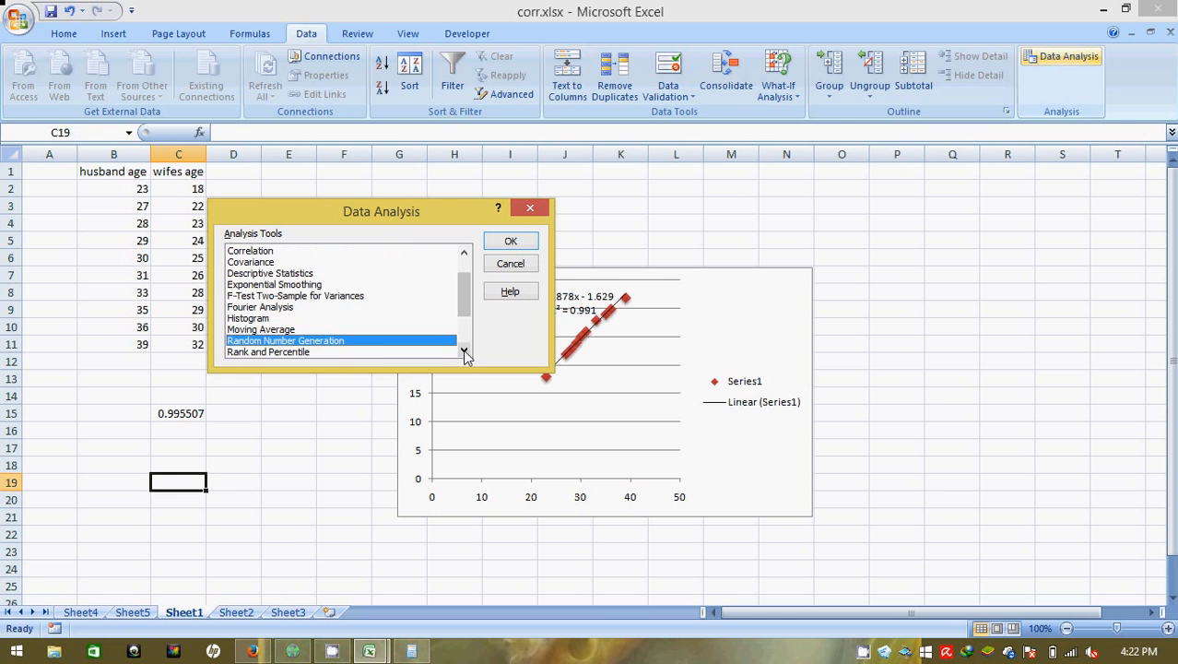
{"action": "left_click", "coordinate": [464, 351]}
{"action": "left_click", "coordinate": [464, 351]}
{"action": "left_click", "coordinate": [464, 351]}
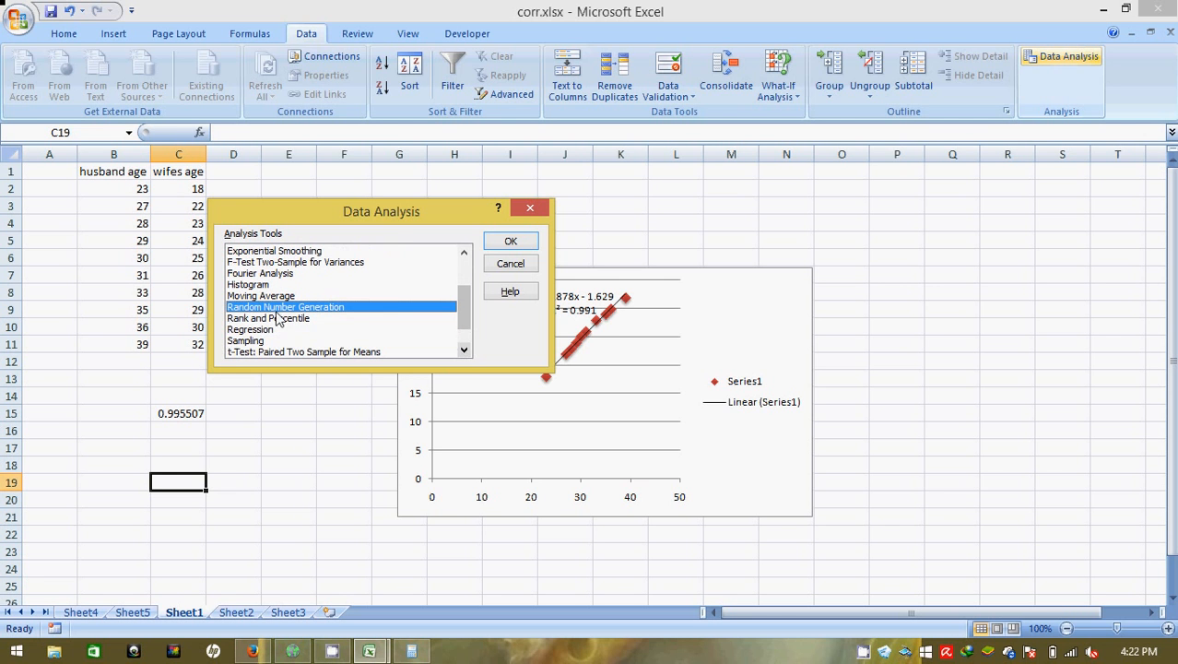
{"action": "left_click", "coordinate": [257, 336]}
{"action": "left_click", "coordinate": [511, 241]}
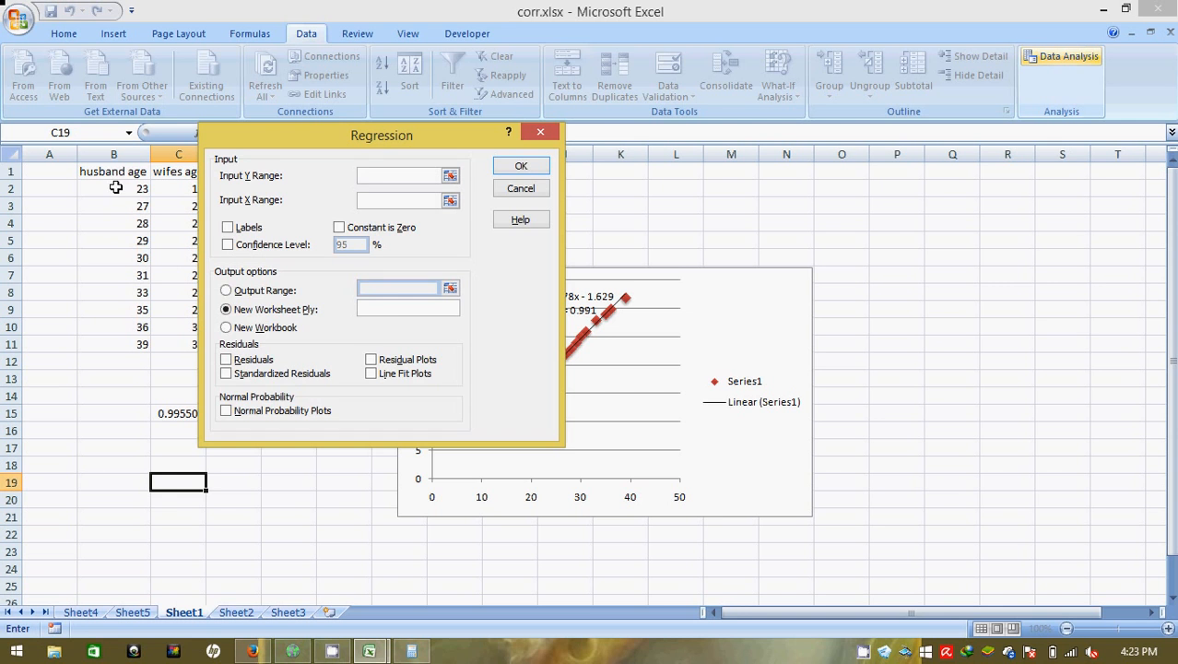
{"action": "left_click_drag", "start_coordinate": [116, 187], "coordinate": [116, 338]}
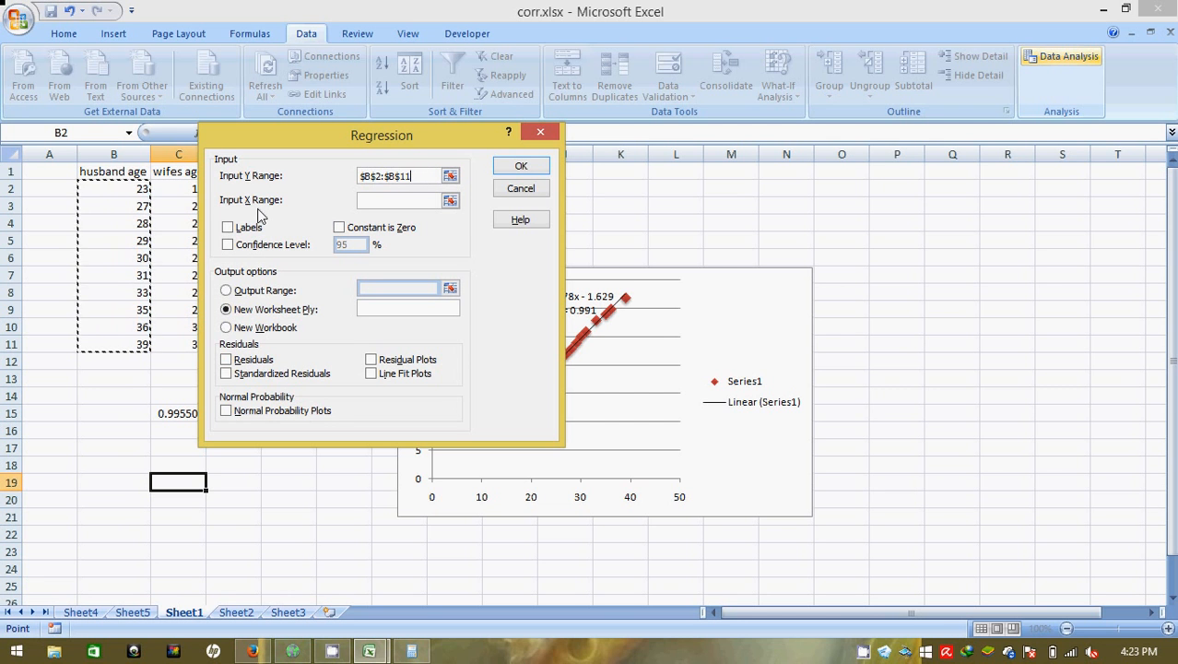
{"action": "left_click", "coordinate": [179, 189]}
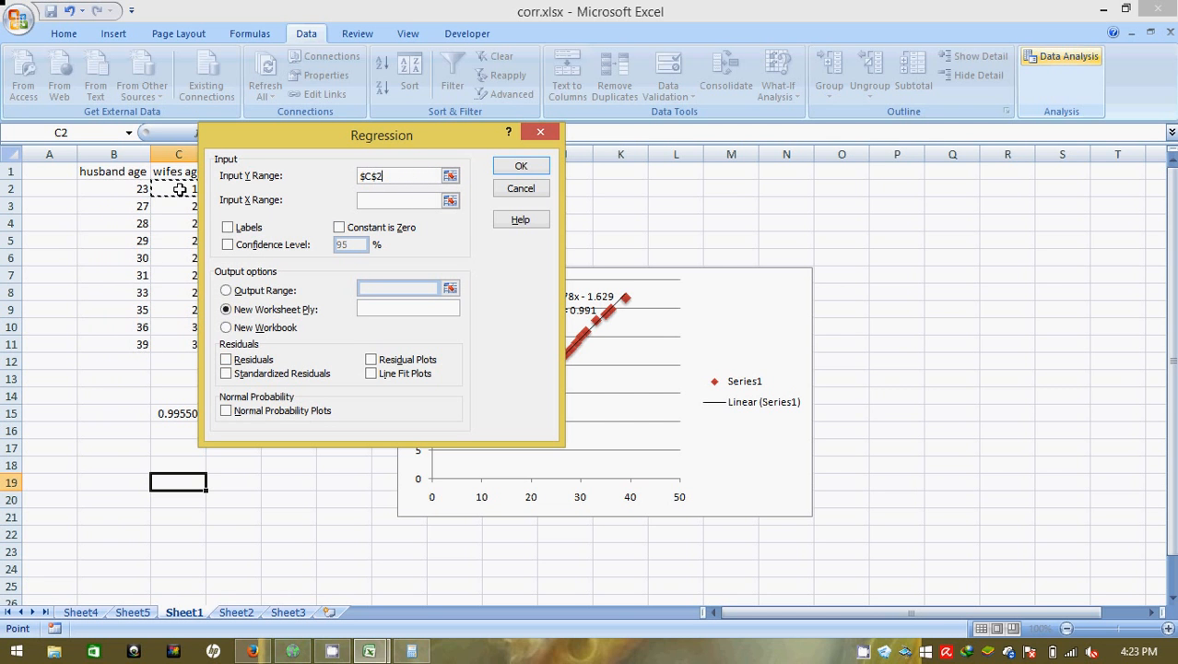
{"action": "left_click_drag", "start_coordinate": [179, 189], "coordinate": [178, 338]}
{"action": "left_click", "coordinate": [519, 189]}
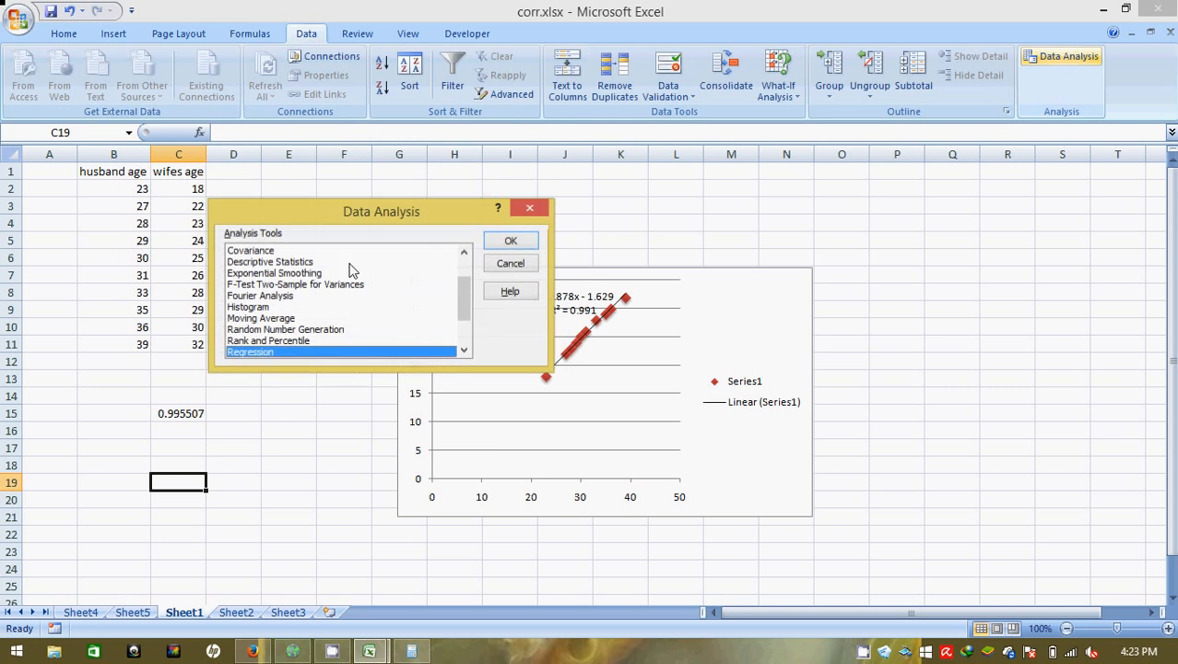
Step: Run the Regression tool with Y range B2:B11 and X range C2:C11, sending the output to a new worksheet
{"action": "left_click", "coordinate": [499, 245]}
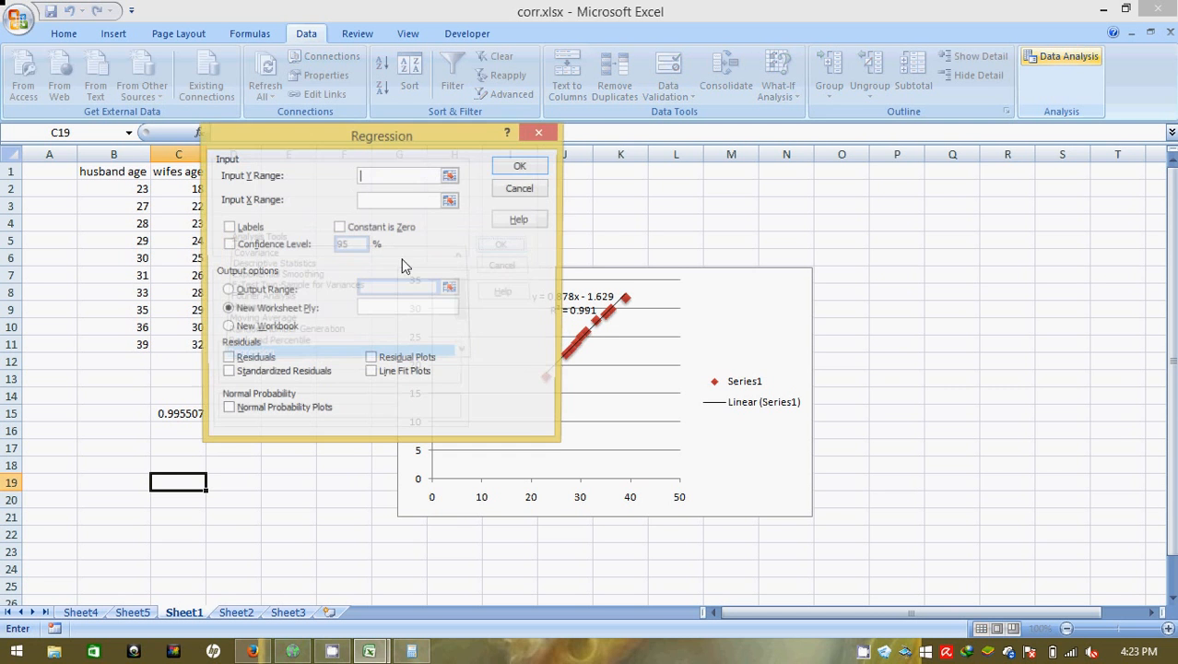
{"action": "left_click", "coordinate": [450, 177]}
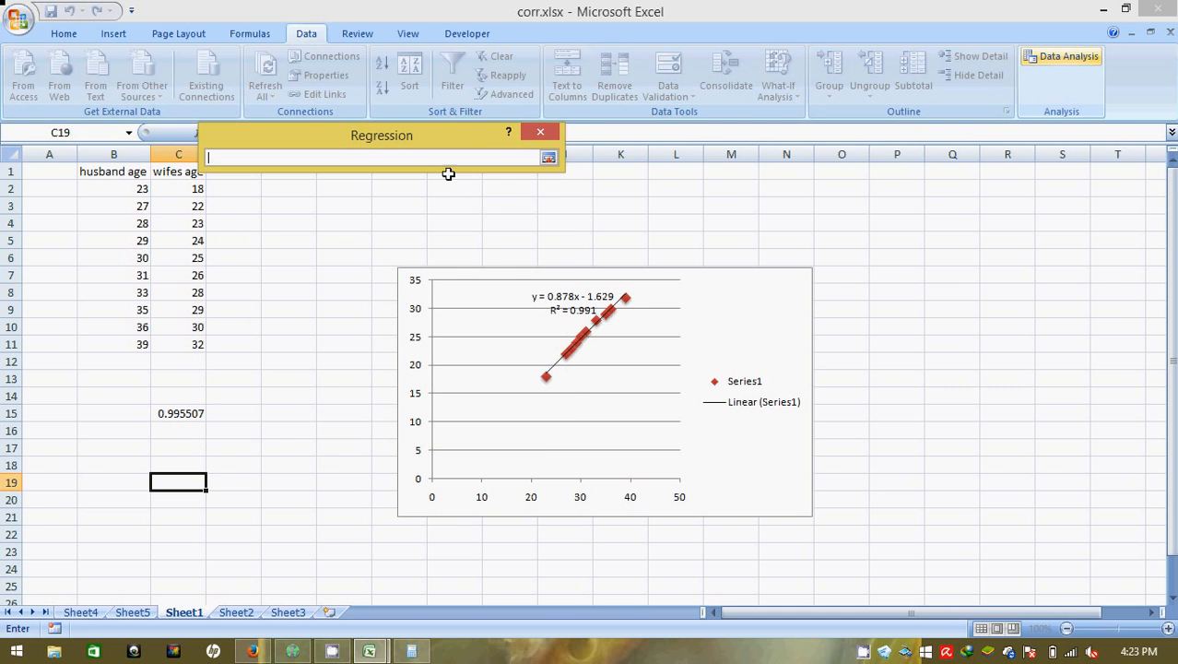
{"action": "left_click_drag", "start_coordinate": [122, 188], "coordinate": [129, 338]}
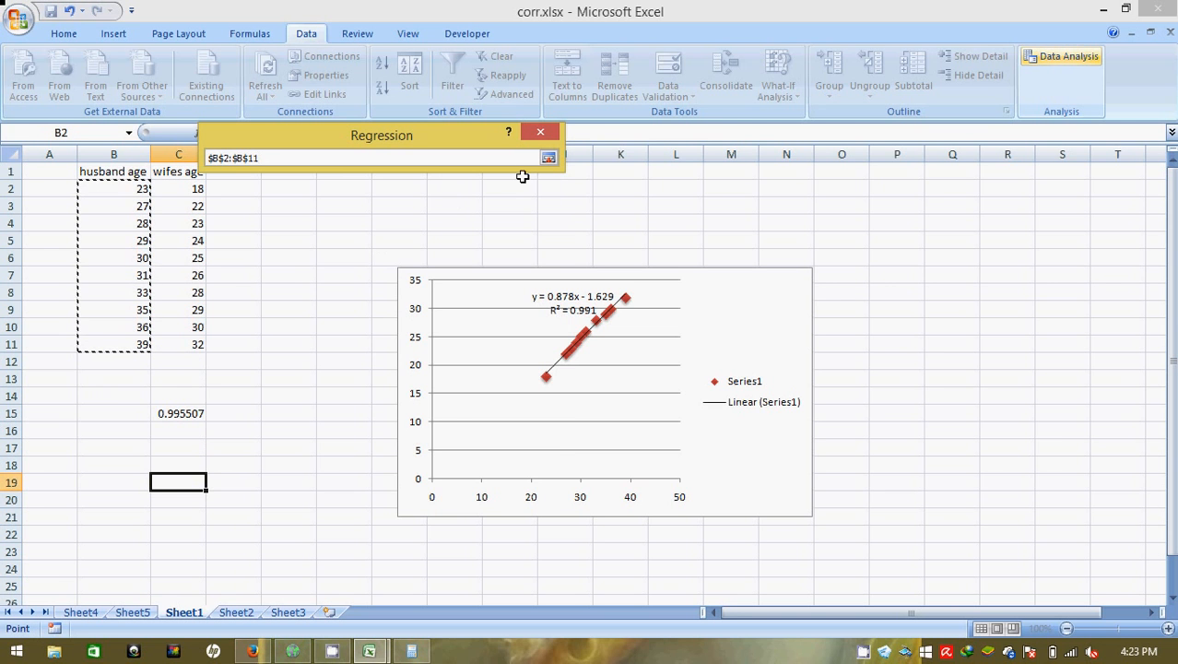
{"action": "left_click", "coordinate": [549, 159]}
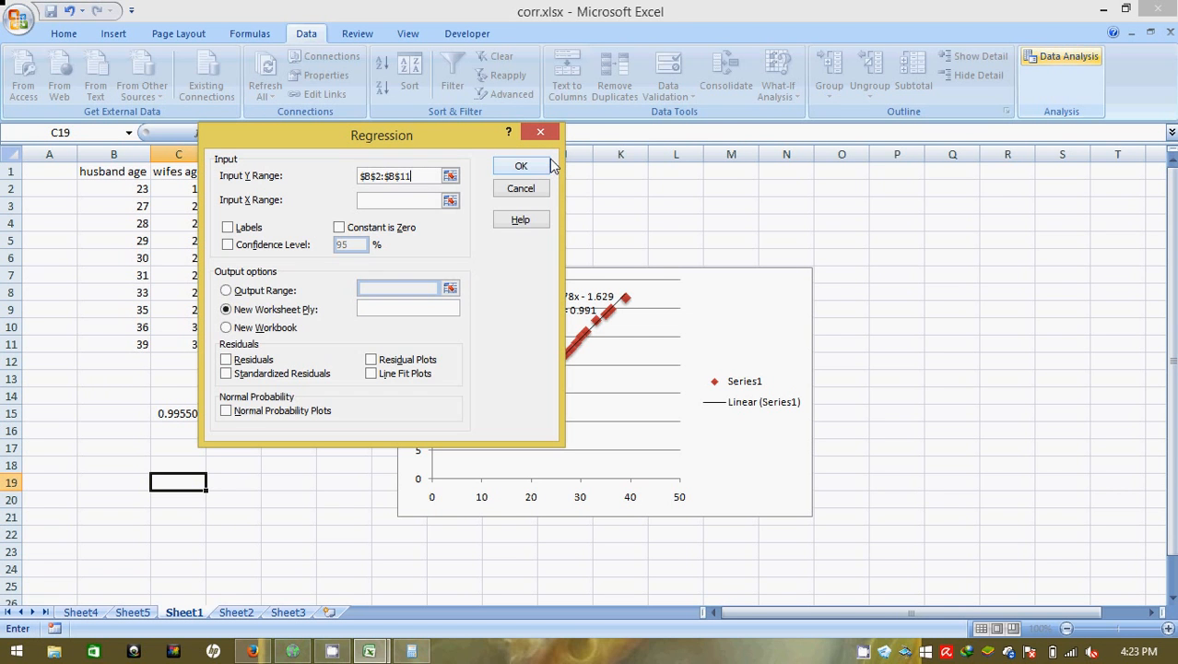
{"action": "left_click", "coordinate": [422, 201]}
{"action": "left_click", "coordinate": [450, 201]}
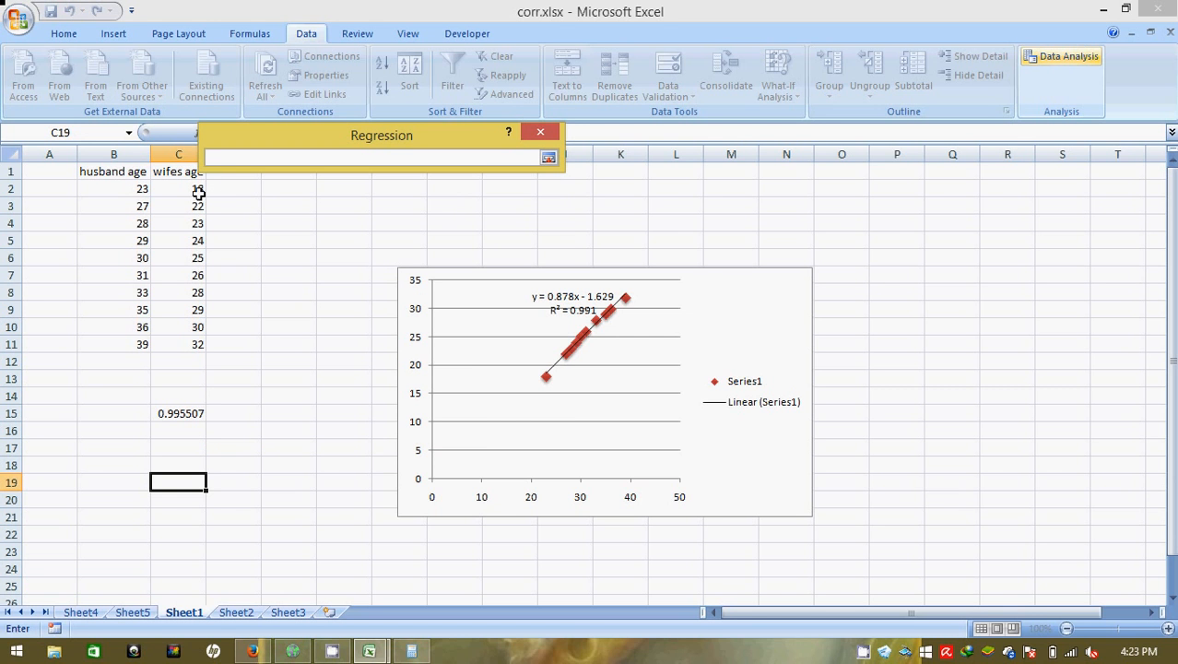
{"action": "left_click_drag", "start_coordinate": [187, 189], "coordinate": [186, 339]}
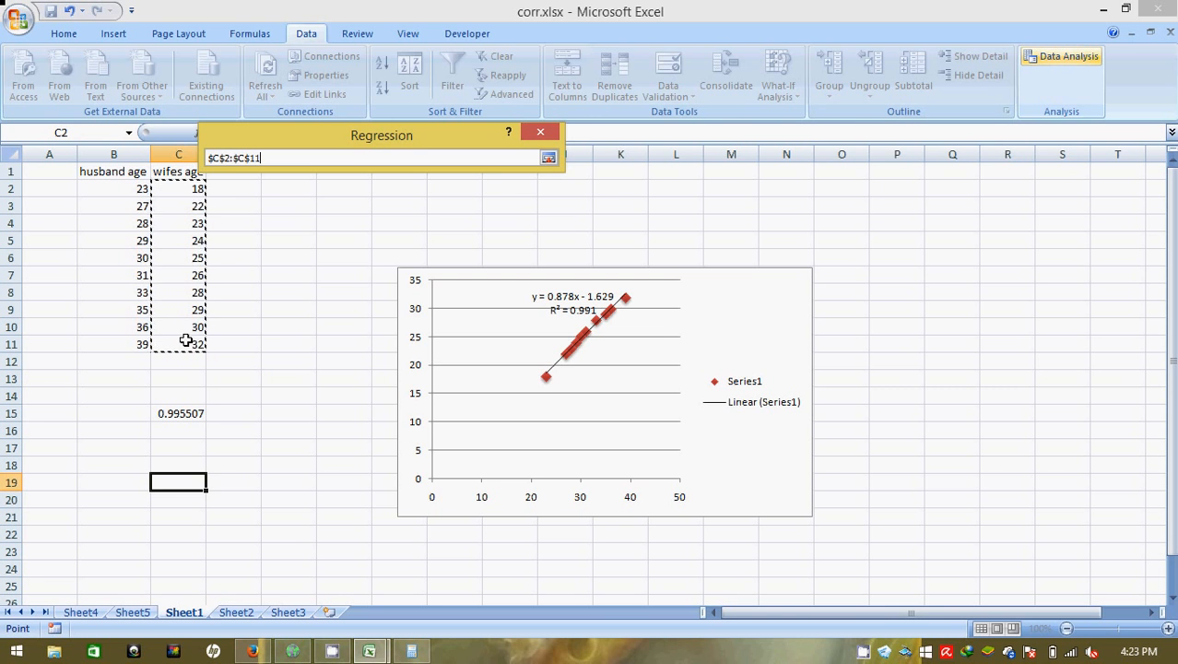
{"action": "left_click", "coordinate": [548, 160]}
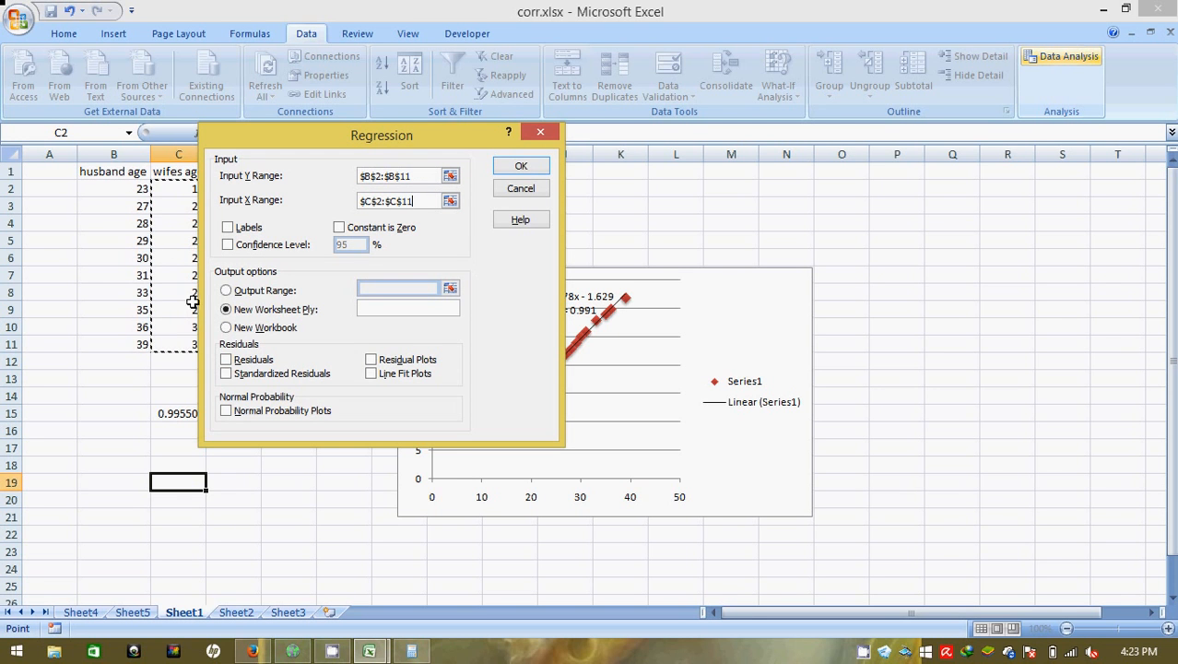
{"action": "left_click", "coordinate": [513, 169]}
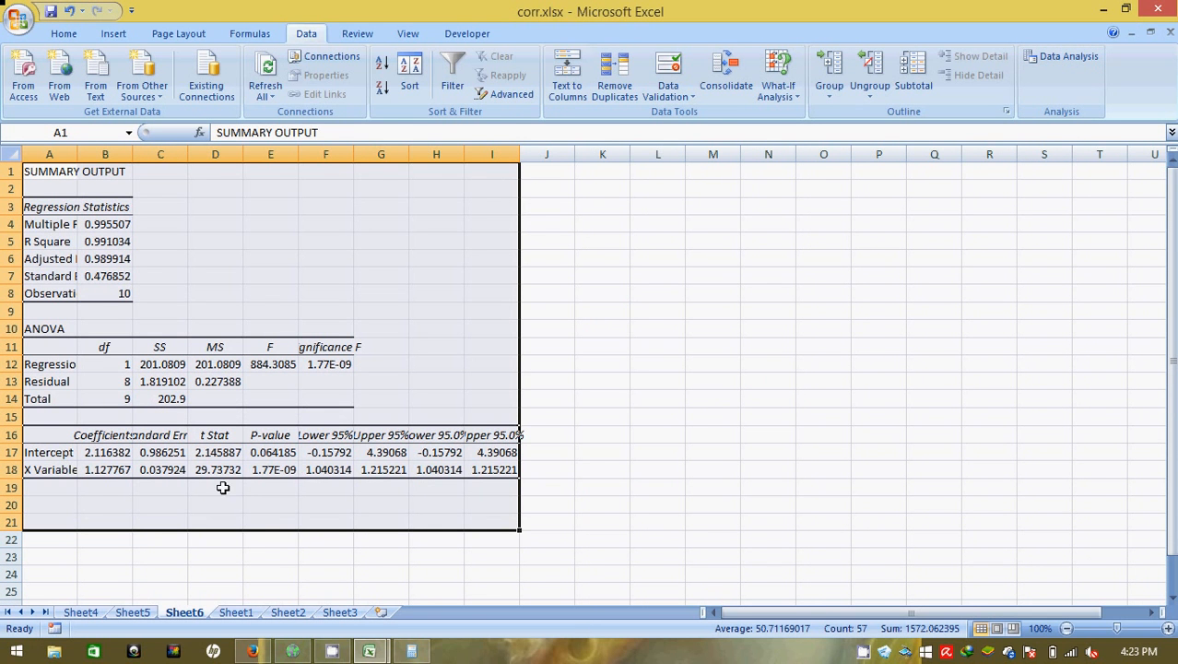
Step: AutoFit column B of the regression output on Sheet6 and enter the equation y=2.11+X1.12 as text in B20
{"action": "left_click", "coordinate": [96, 509]}
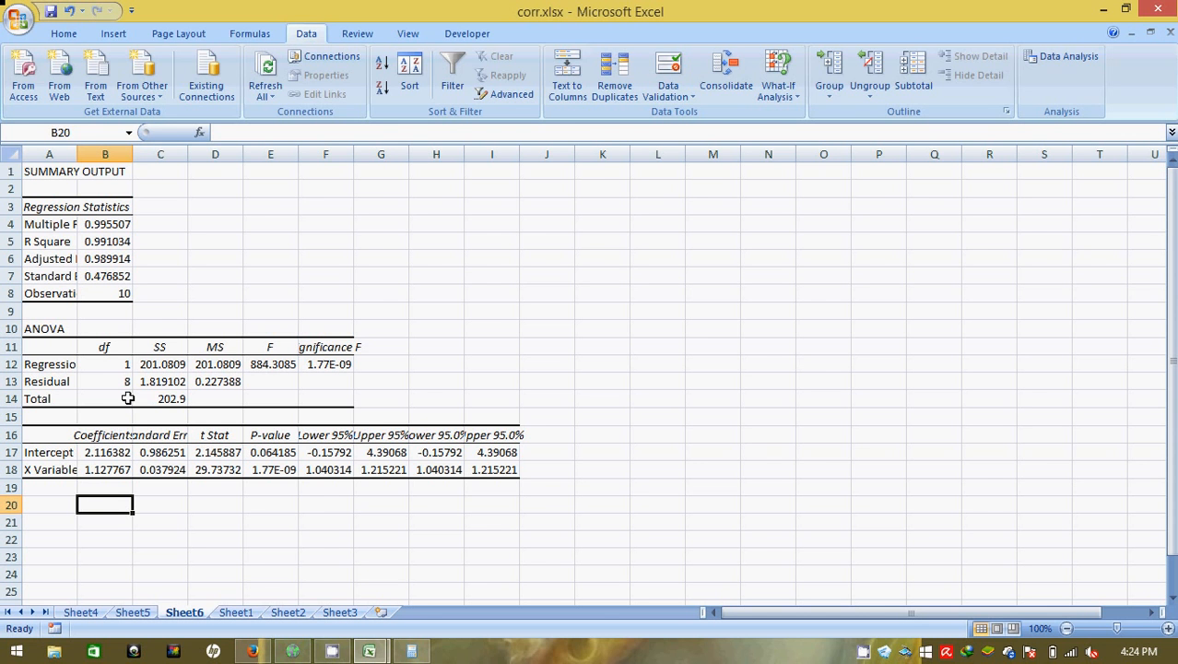
{"action": "double_click", "coordinate": [134, 154]}
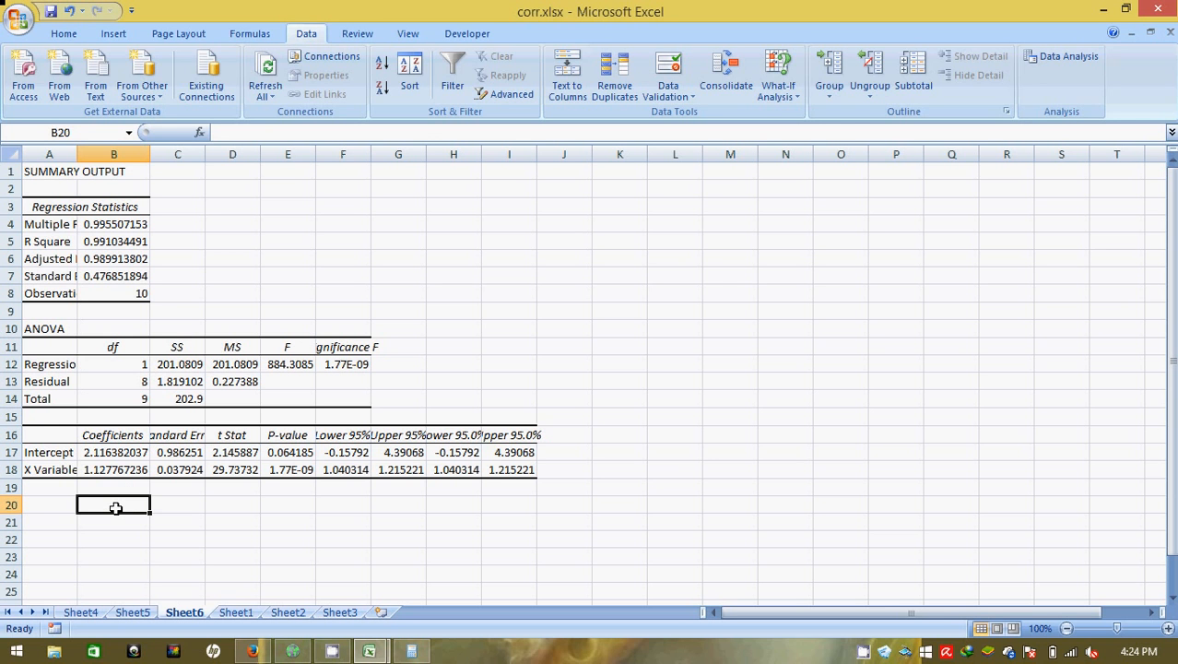
{"action": "type", "text": "y"}
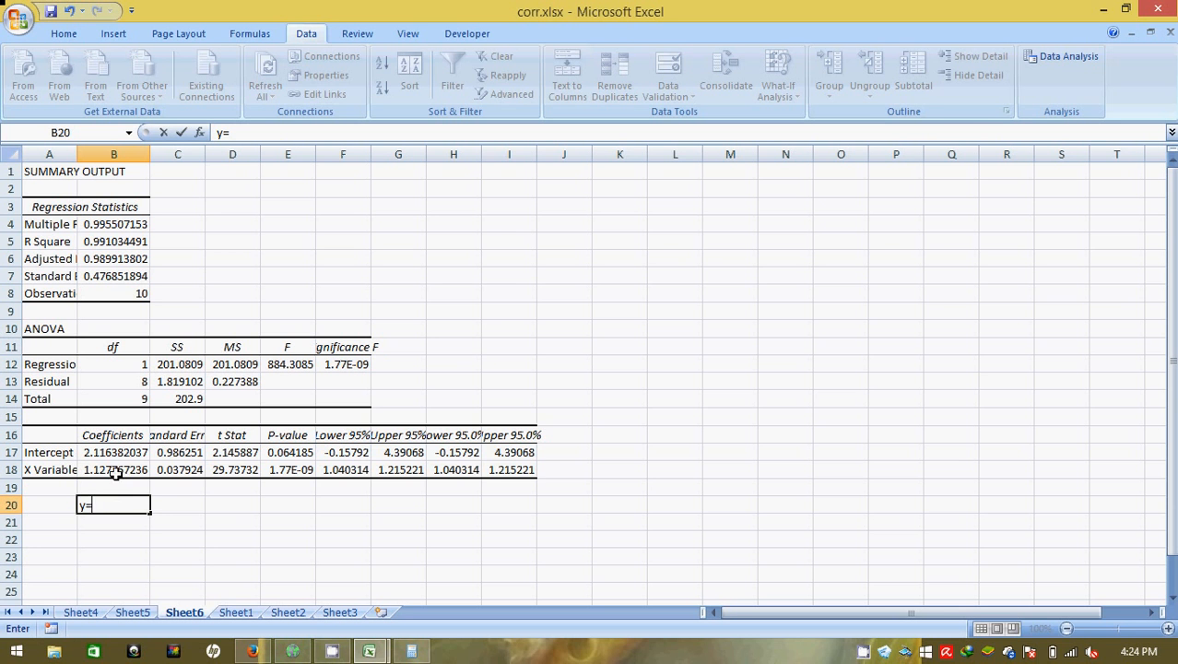
{"action": "type", "text": "=2.11+"}
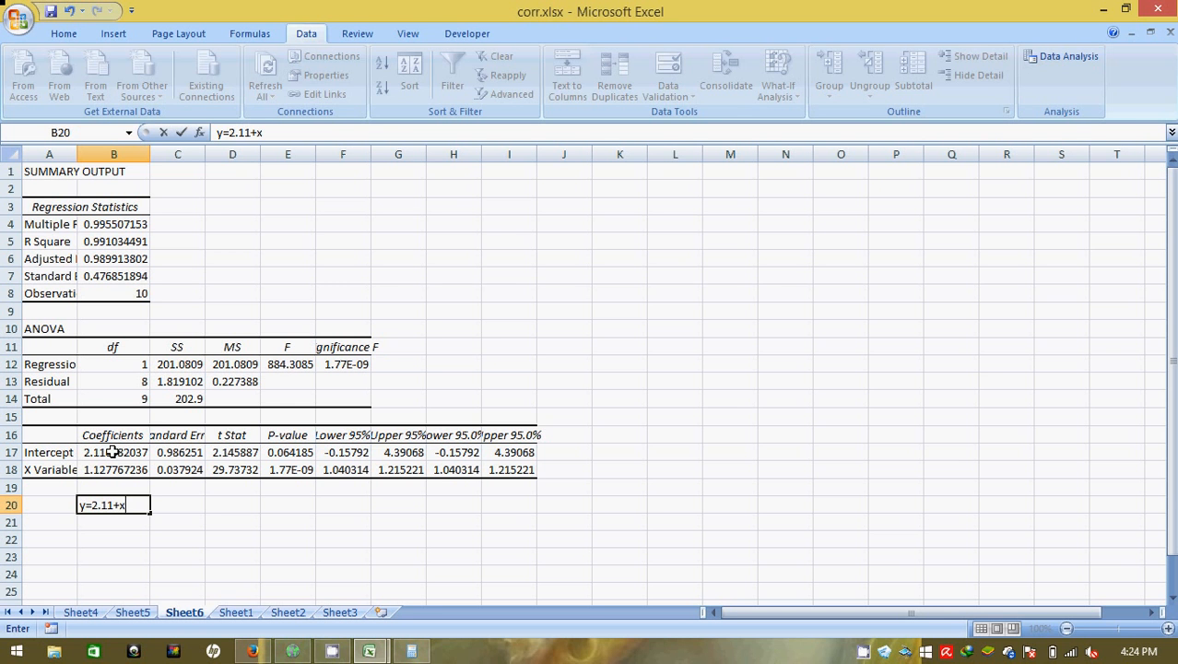
{"action": "type", "text": "X1.12"}
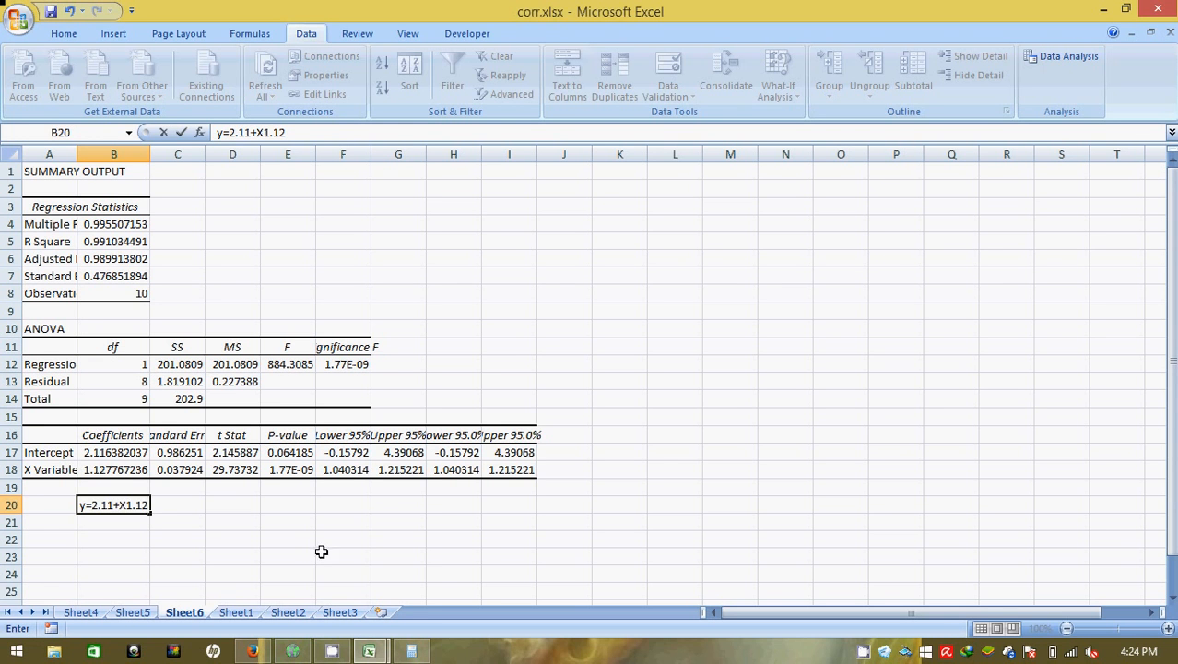
{"action": "left_click", "coordinate": [327, 653]}
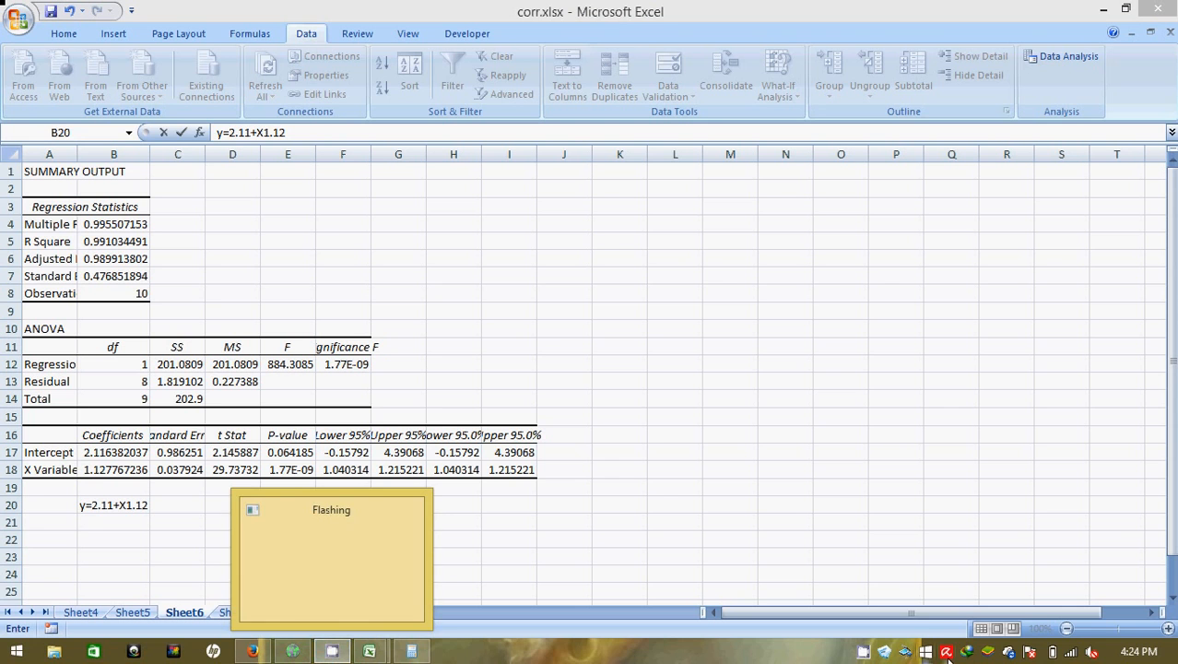
{"action": "right_click", "coordinate": [864, 652]}
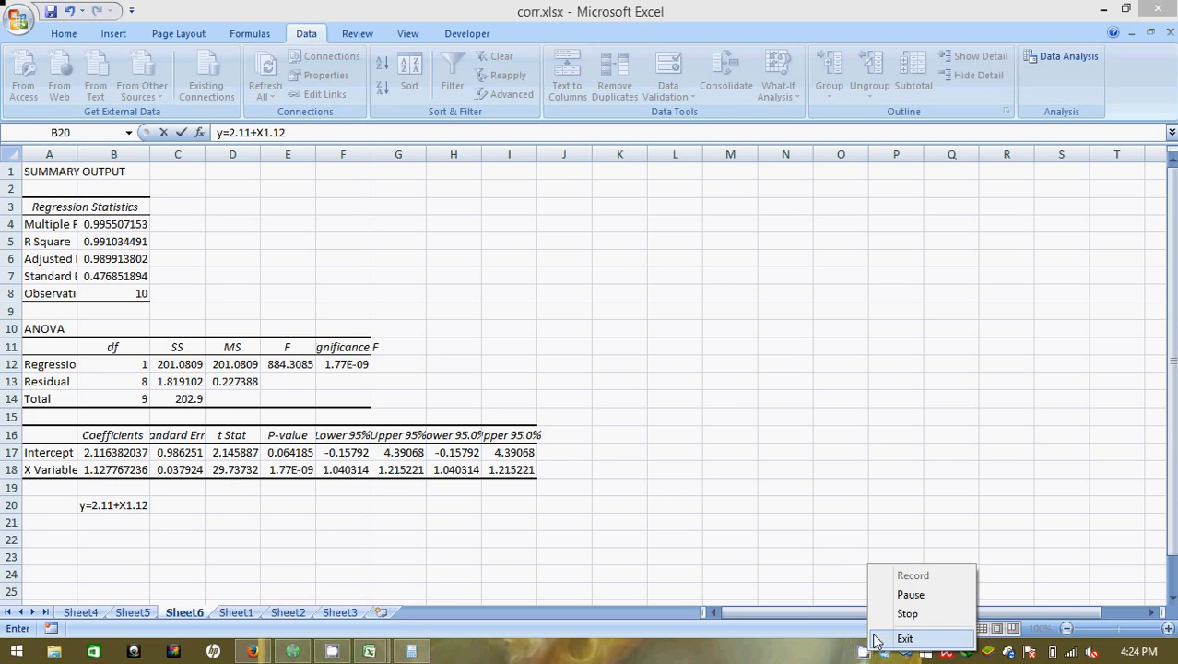